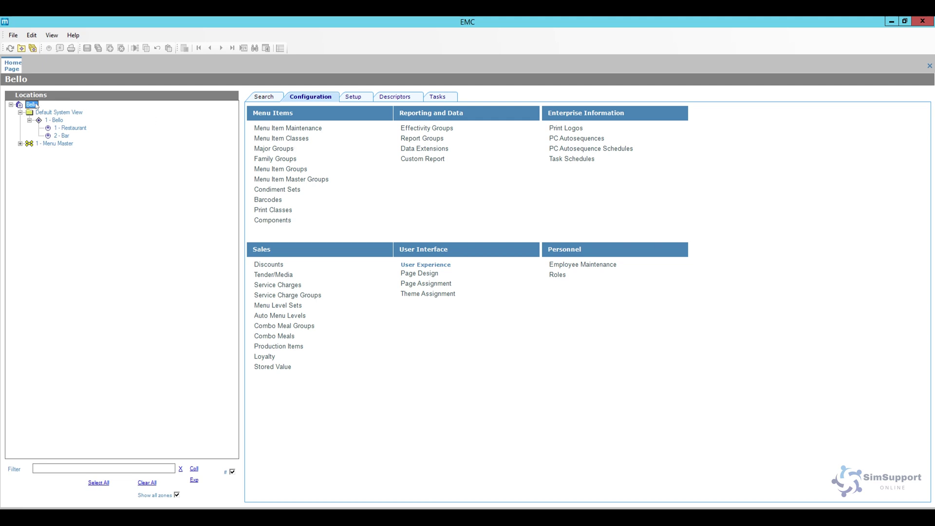
Return from the Bello property to the enterprise level and open Menu Item Classes.
{"action": "left_click", "coordinate": [54, 119]}
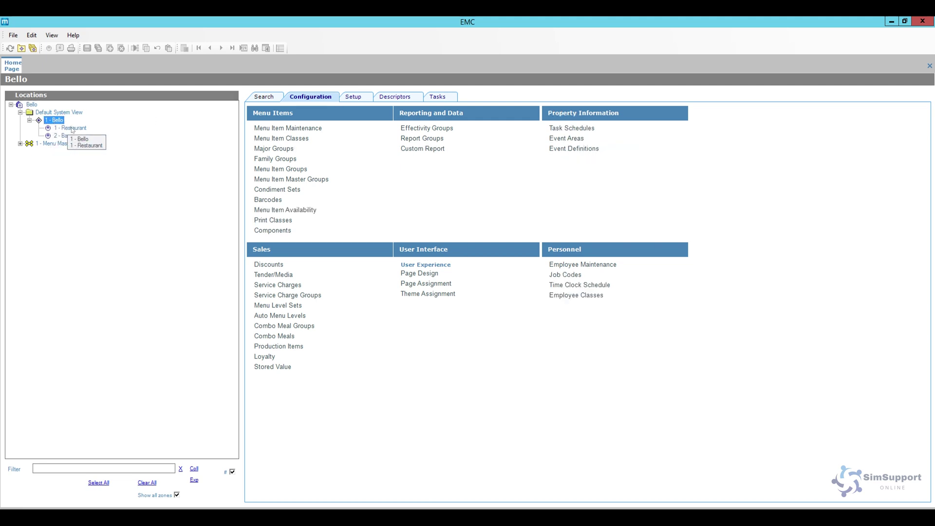
{"action": "left_click", "coordinate": [28, 105]}
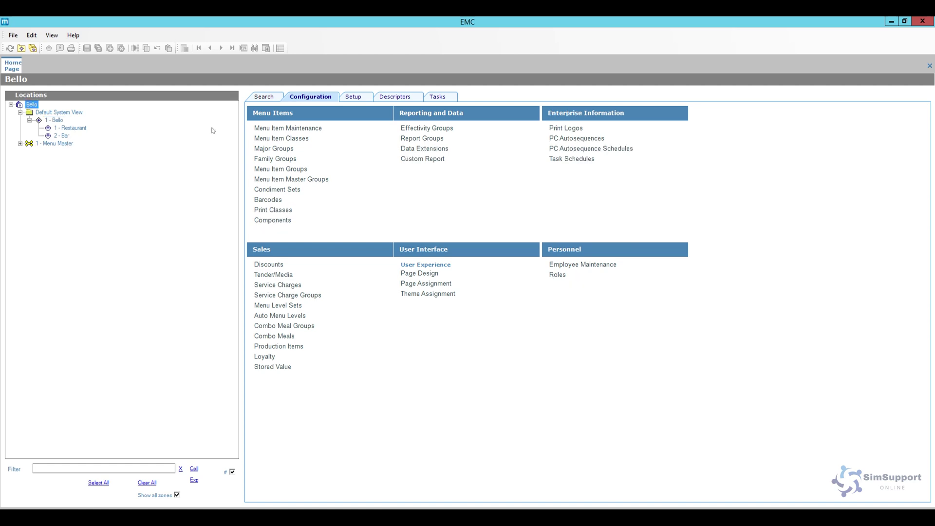
{"action": "left_click", "coordinate": [266, 140]}
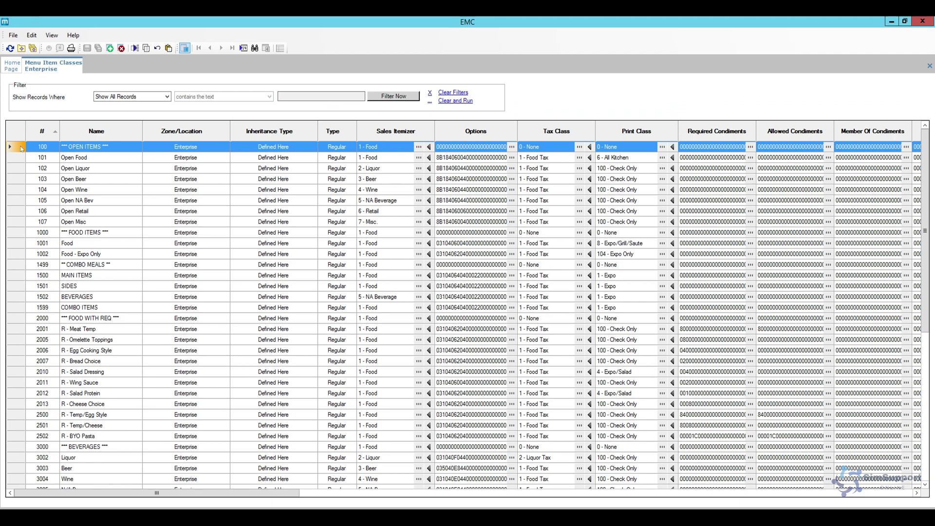
Select the open item class rows 100–107, ending on 101 Open Food.
{"action": "left_click_drag", "start_coordinate": [21, 149], "coordinate": [15, 224]}
{"action": "left_click", "coordinate": [14, 224]}
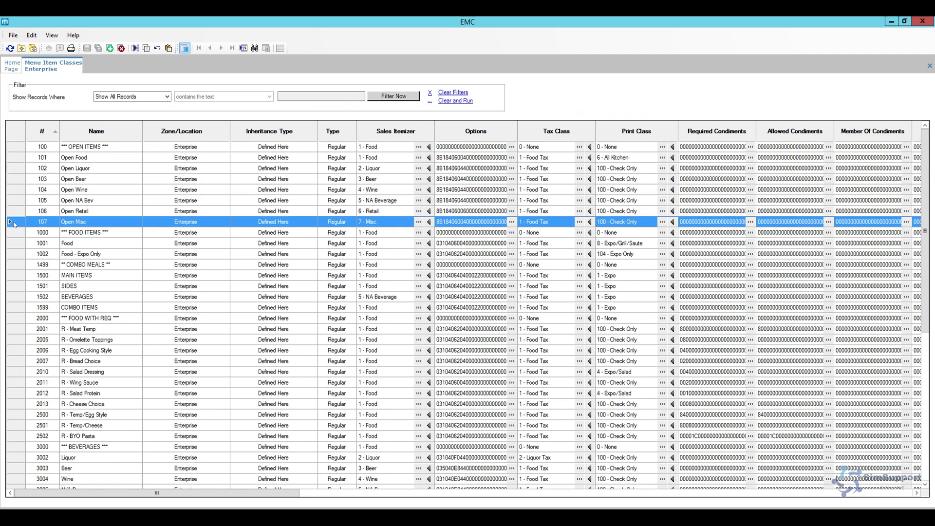
{"action": "left_click", "coordinate": [21, 158]}
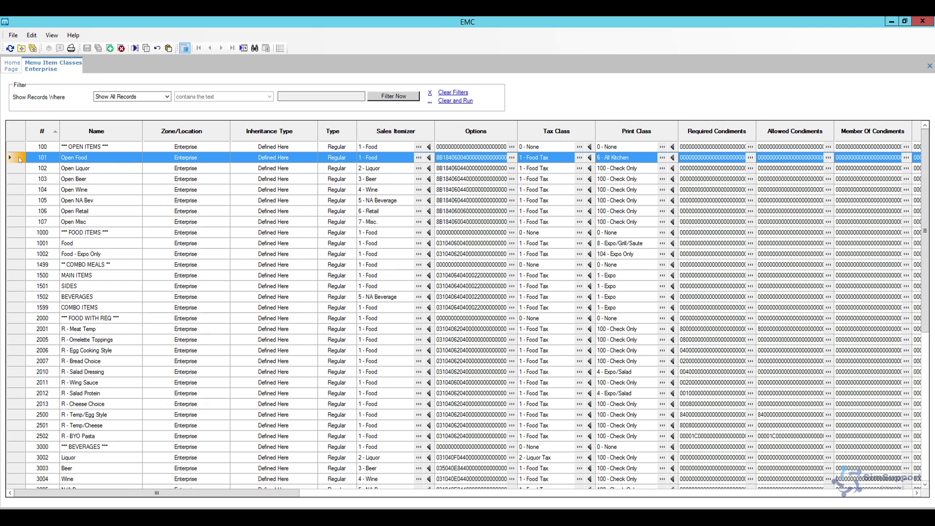
Start inserting a new class record from a template, then cancel it.
{"action": "left_click", "coordinate": [110, 48]}
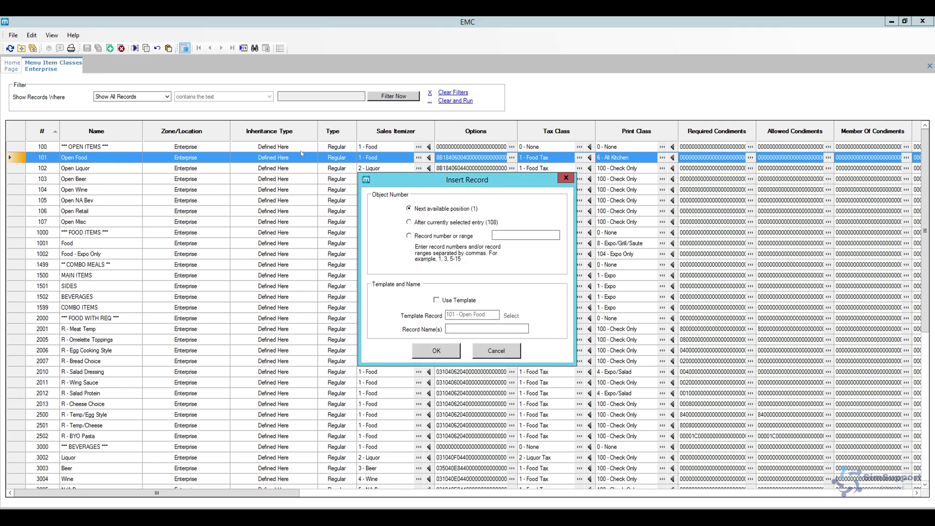
{"action": "left_click", "coordinate": [461, 301]}
{"action": "left_click", "coordinate": [493, 352]}
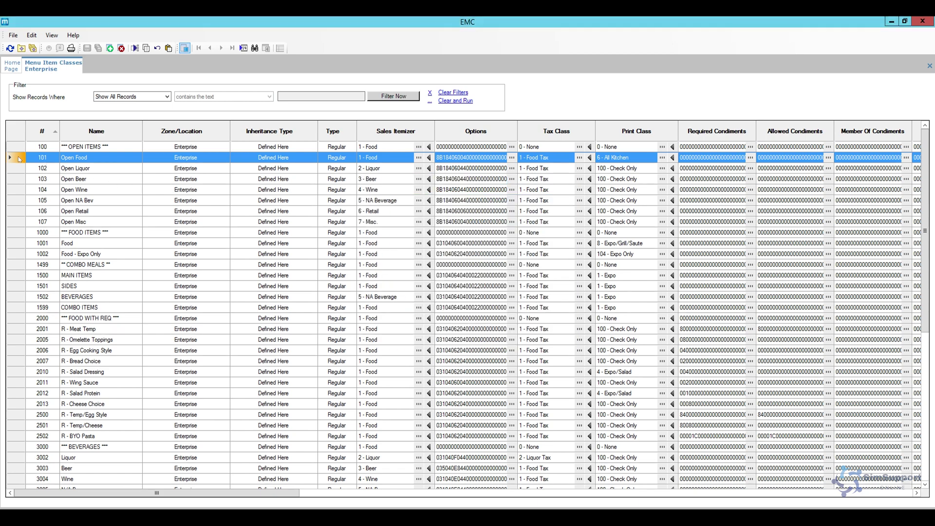
{"action": "double_click", "coordinate": [19, 159]}
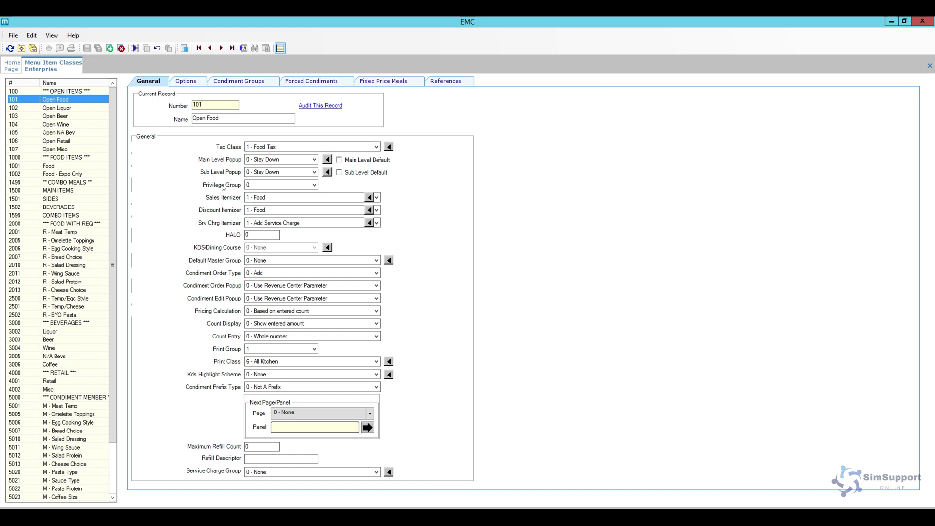
{"action": "left_click", "coordinate": [302, 188]}
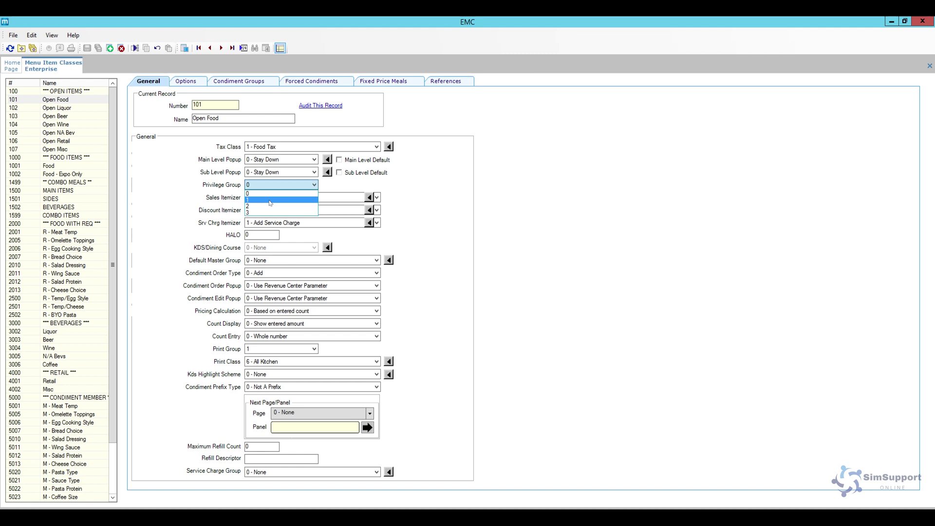
{"action": "left_click", "coordinate": [228, 188]}
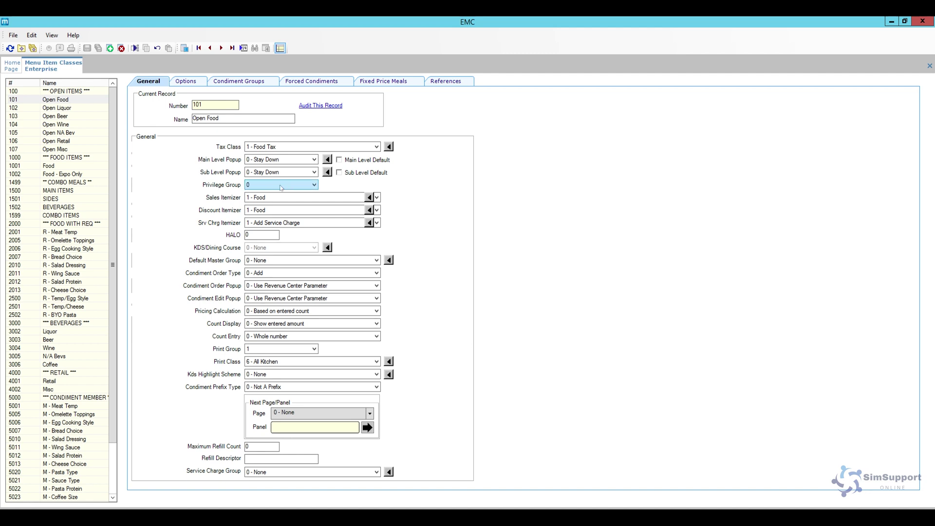
{"action": "left_click", "coordinate": [287, 198]}
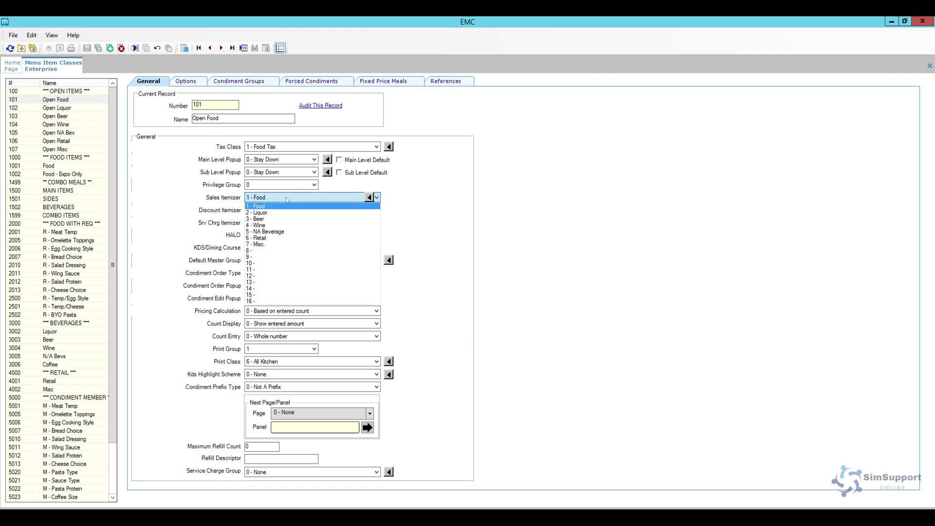
{"action": "left_click", "coordinate": [287, 199]}
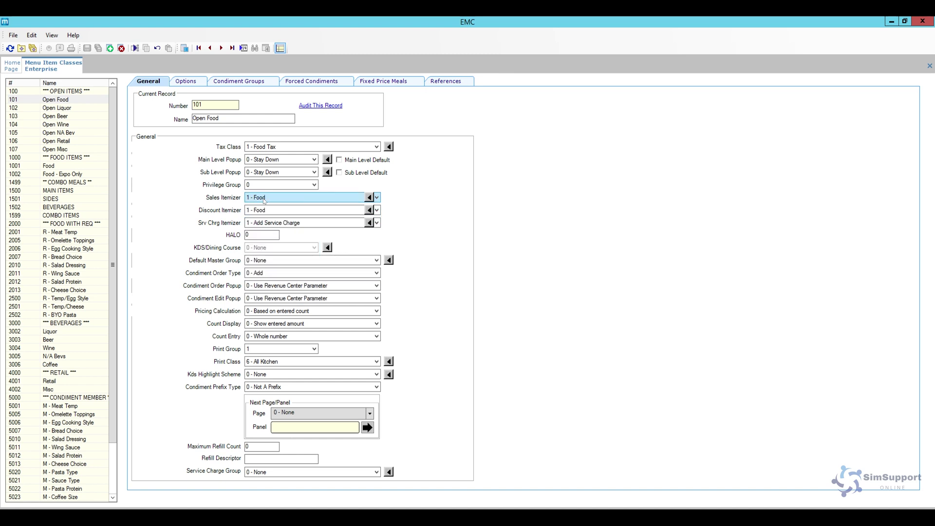
{"action": "left_click", "coordinate": [268, 211]}
{"action": "left_click", "coordinate": [268, 212]}
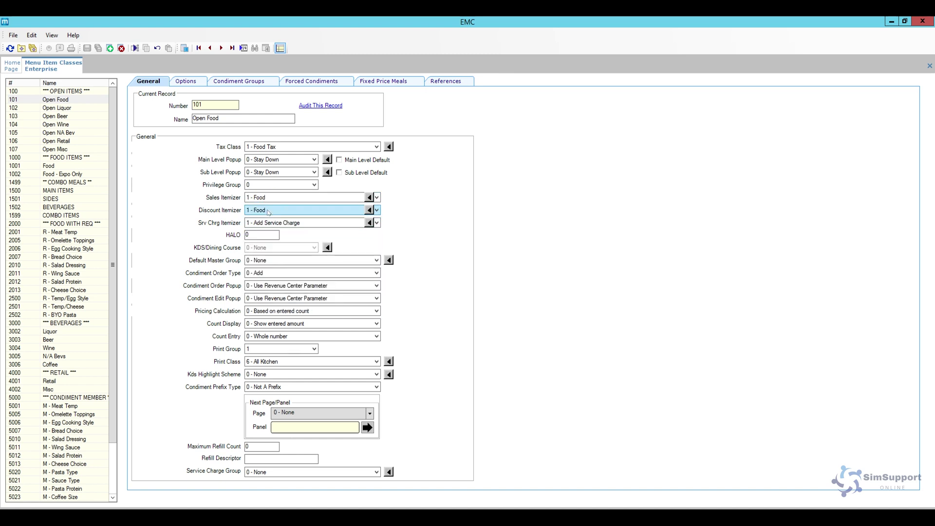
{"action": "left_click", "coordinate": [280, 223]}
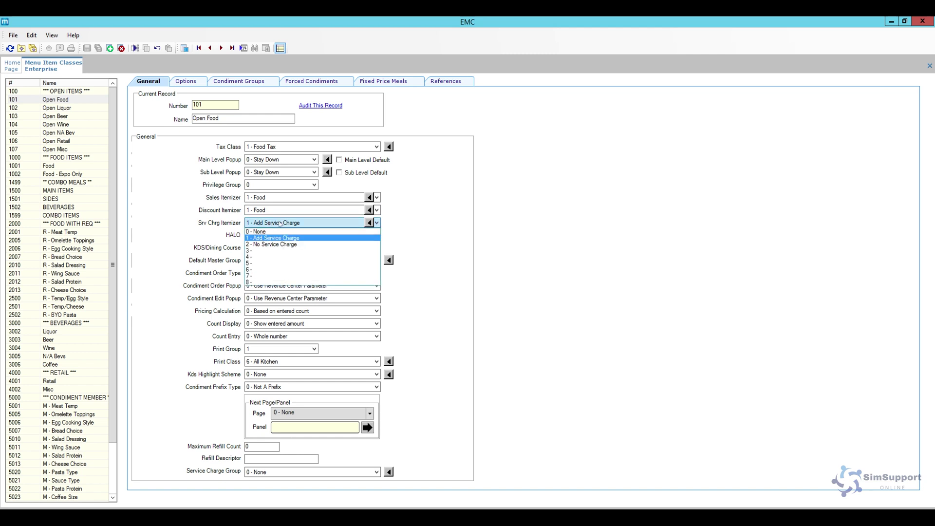
{"action": "left_click", "coordinate": [280, 223]}
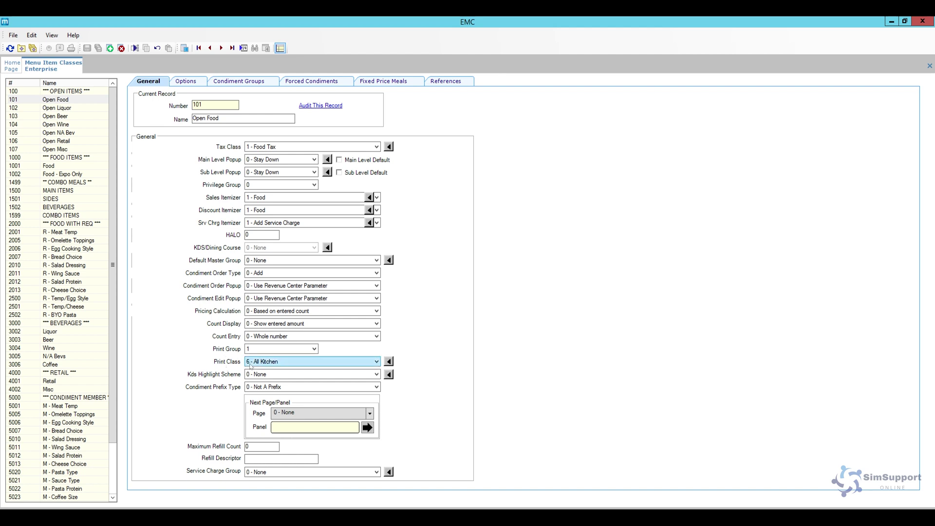
{"action": "left_click", "coordinate": [282, 365]}
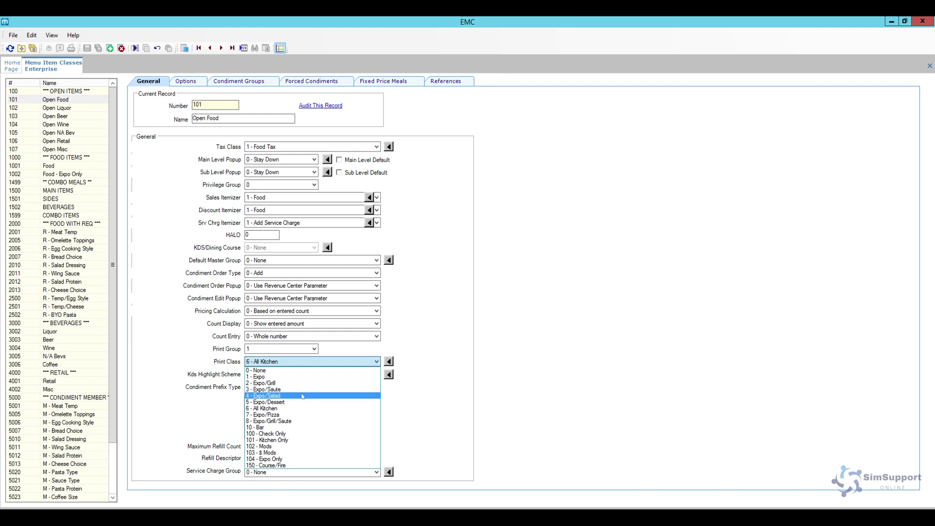
{"action": "left_click", "coordinate": [451, 381]}
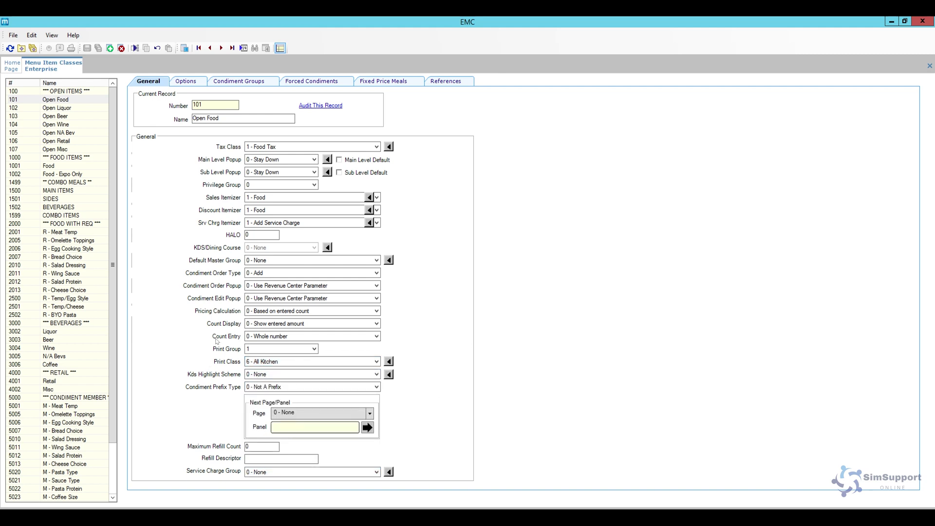
Review the Open Food class's option checkboxes on the Options tab.
{"action": "left_click", "coordinate": [183, 84]}
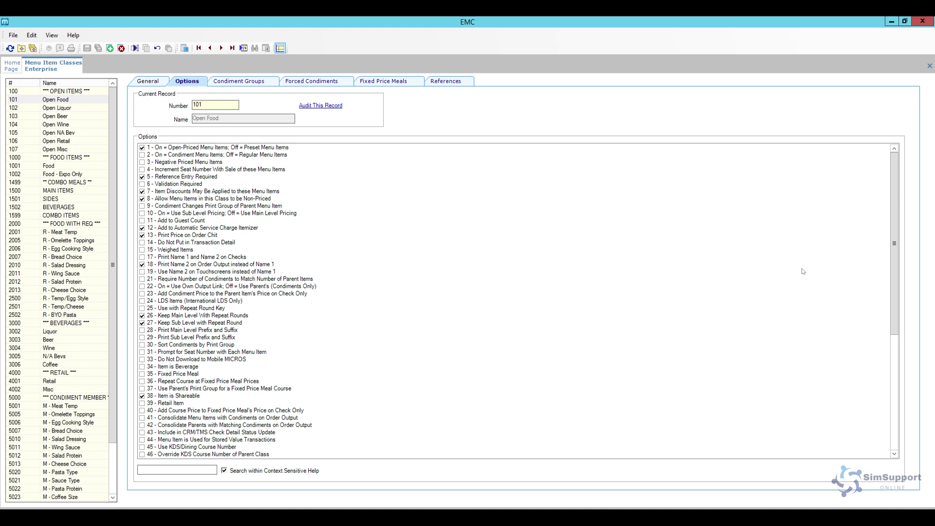
{"action": "left_click_drag", "start_coordinate": [894, 253], "coordinate": [918, 233]}
Confirm Open Food allows condiment groups 255 All Mods and 256 Prefix, then check its forced condiments.
{"action": "left_click", "coordinate": [260, 81]}
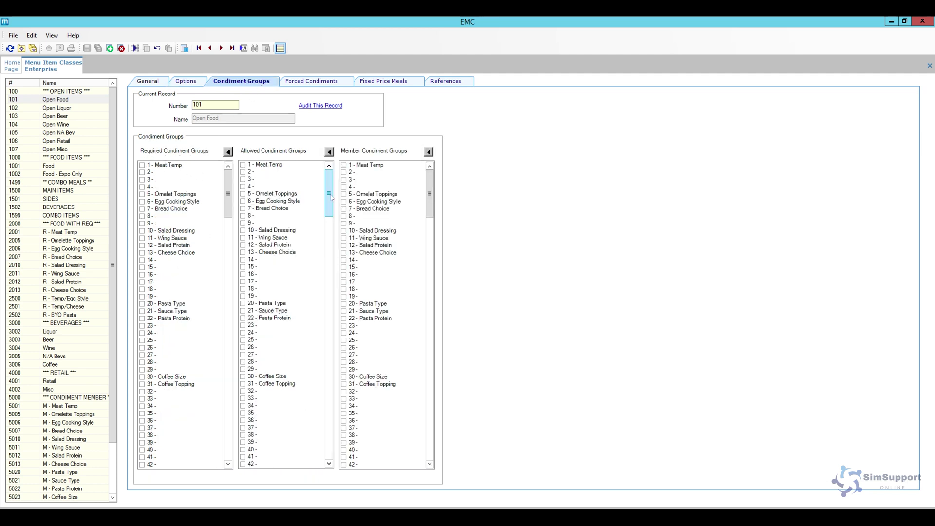
{"action": "scroll", "coordinate": [330, 197], "scroll_direction": "down", "scroll_amount": 2}
{"action": "left_click_drag", "start_coordinate": [334, 214], "coordinate": [337, 458]}
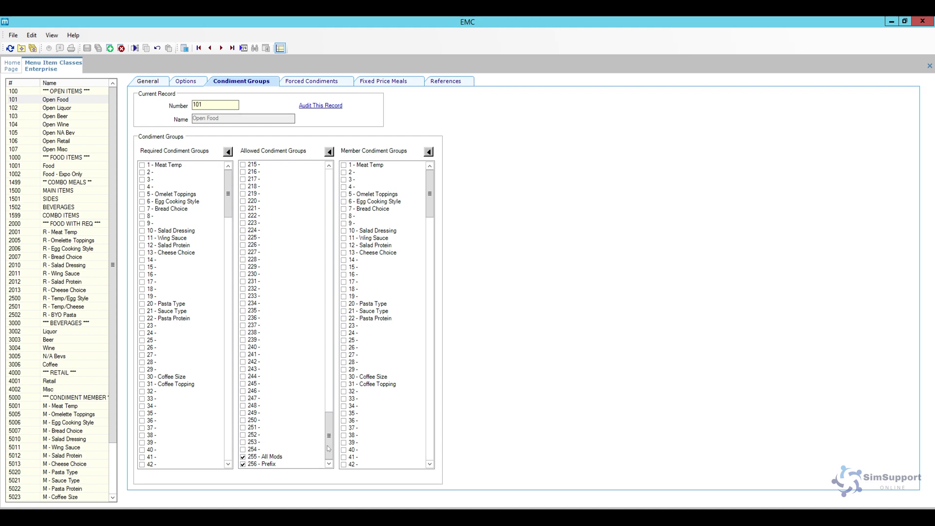
{"action": "left_click_drag", "start_coordinate": [328, 427], "coordinate": [327, 181]}
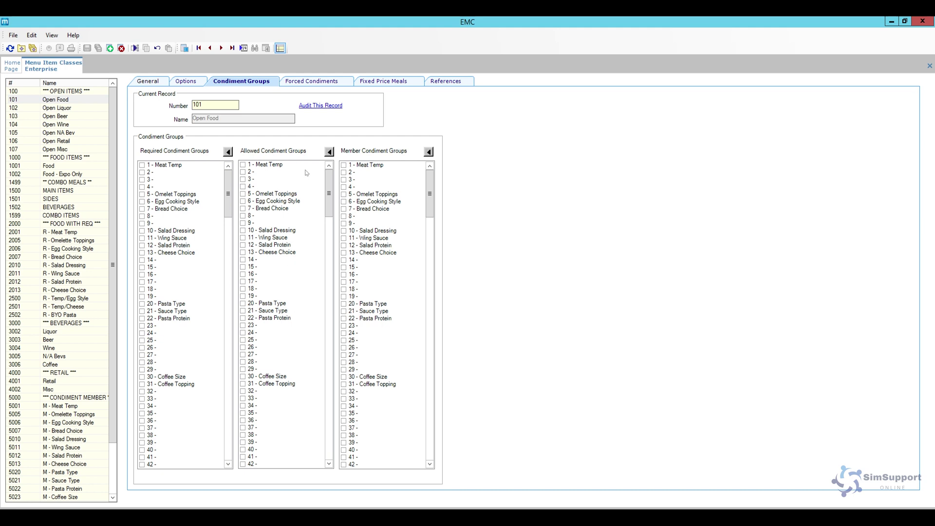
{"action": "left_click", "coordinate": [310, 81]}
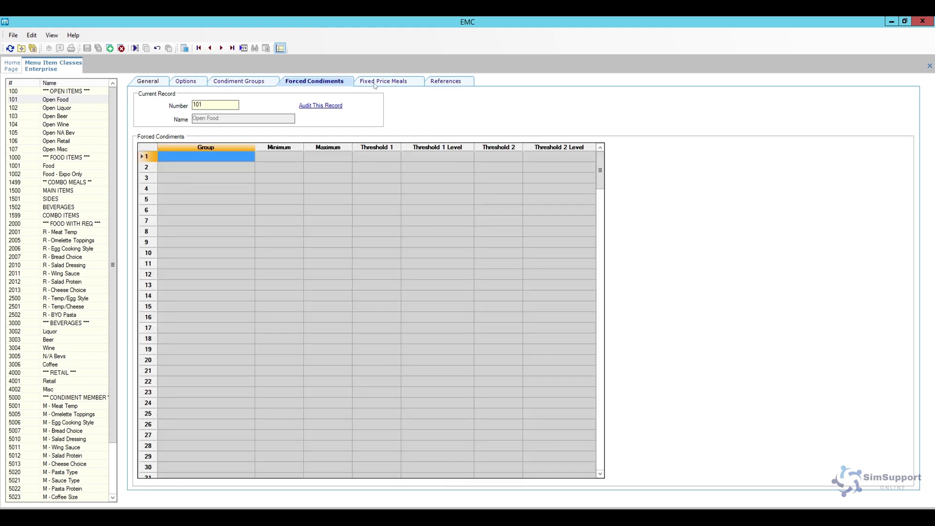
Set 102 Open Liquor's Print Class to 10 - Bar and save.
{"action": "left_click", "coordinate": [378, 82]}
{"action": "left_click", "coordinate": [324, 81]}
{"action": "left_click", "coordinate": [154, 83]}
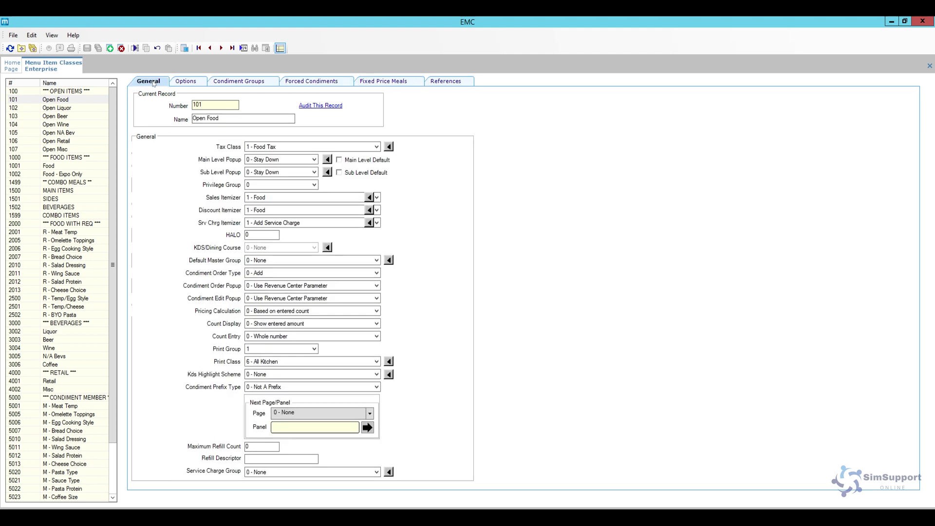
{"action": "left_click", "coordinate": [73, 109]}
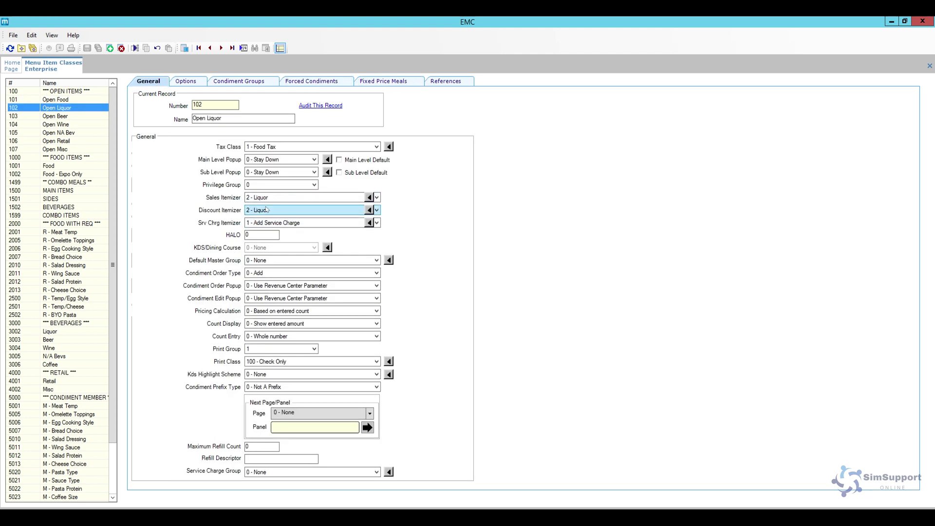
{"action": "left_click", "coordinate": [290, 362]}
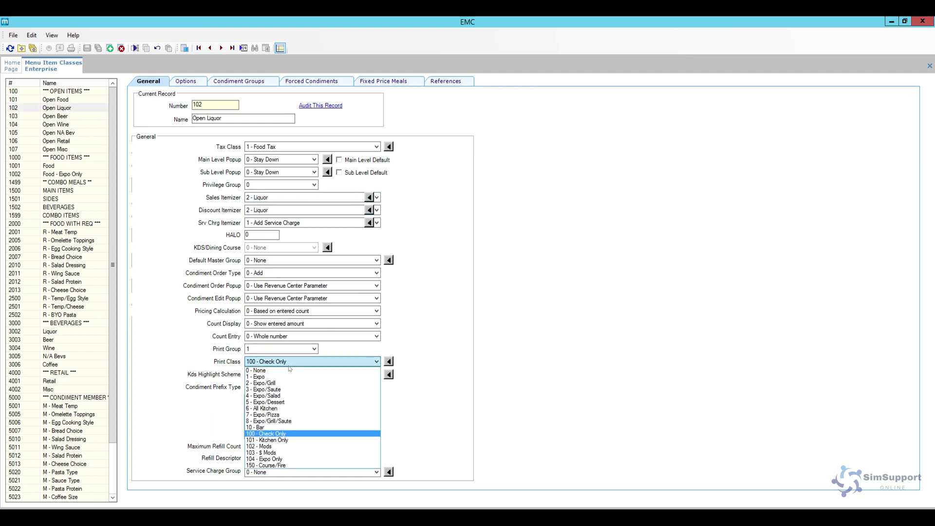
{"action": "left_click", "coordinate": [270, 428]}
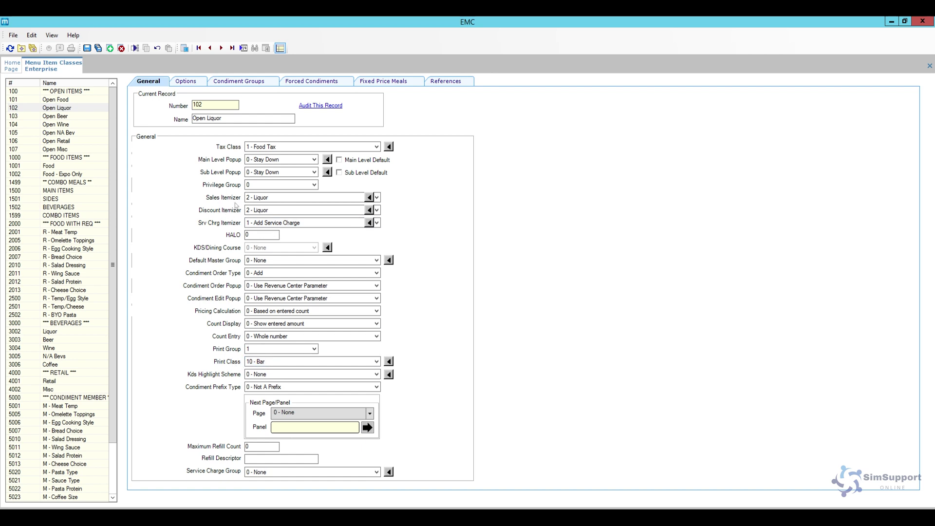
{"action": "left_click", "coordinate": [87, 49]}
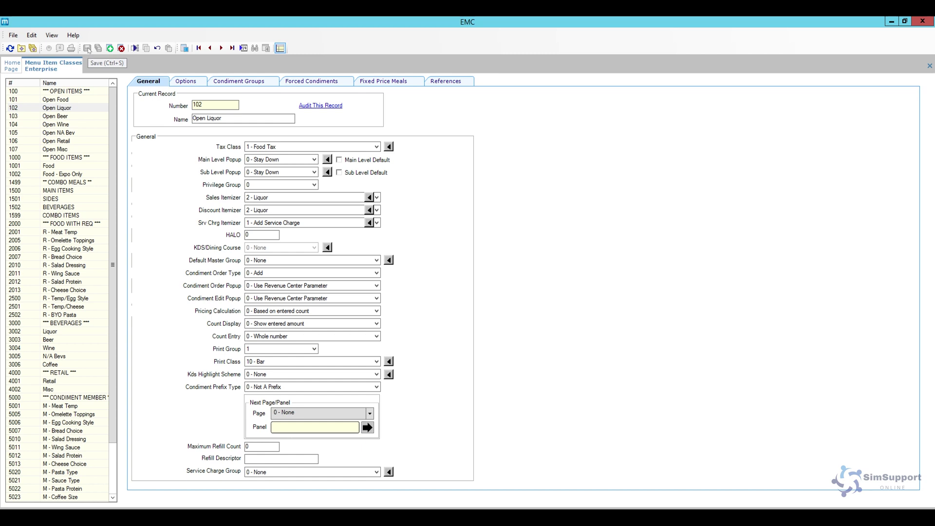
Close the Menu Item Classes page and load all records in Menu Item Maintenance.
{"action": "right_click", "coordinate": [73, 67]}
{"action": "left_click", "coordinate": [86, 69]}
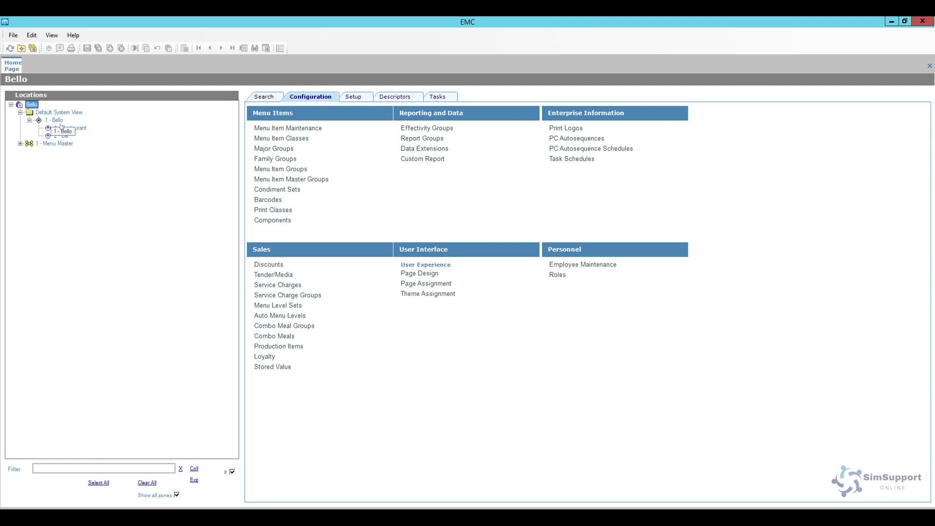
{"action": "left_click", "coordinate": [295, 130]}
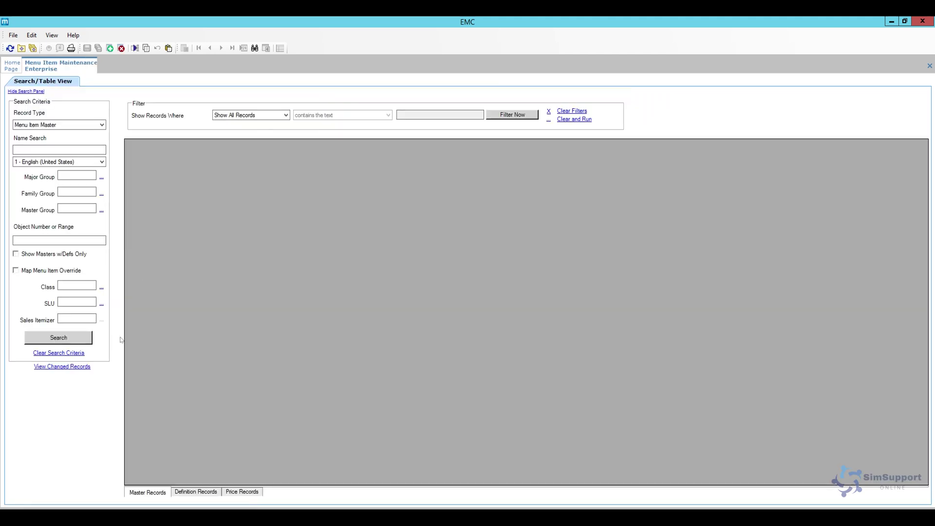
{"action": "left_click", "coordinate": [64, 339]}
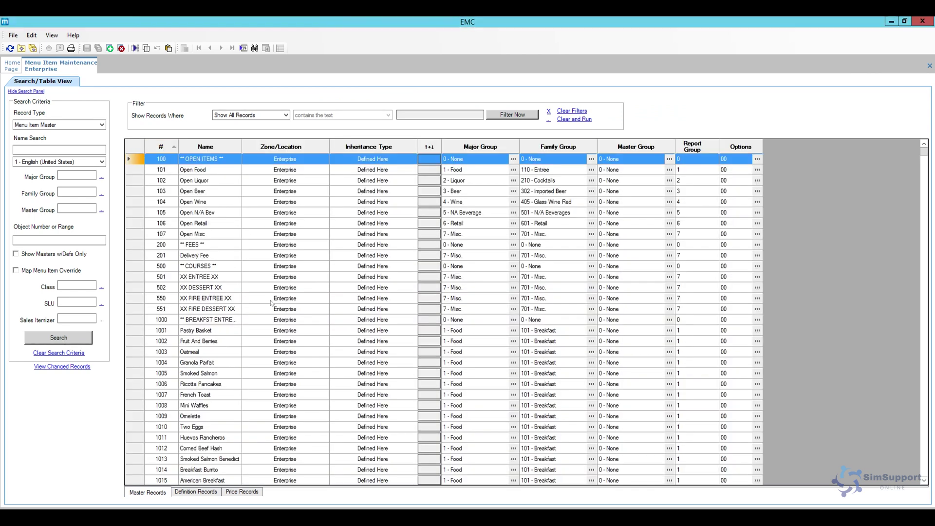
Select the 101 Open Food menu item record.
{"action": "left_click", "coordinate": [137, 170]}
{"action": "left_click", "coordinate": [136, 161]}
{"action": "left_click", "coordinate": [199, 171]}
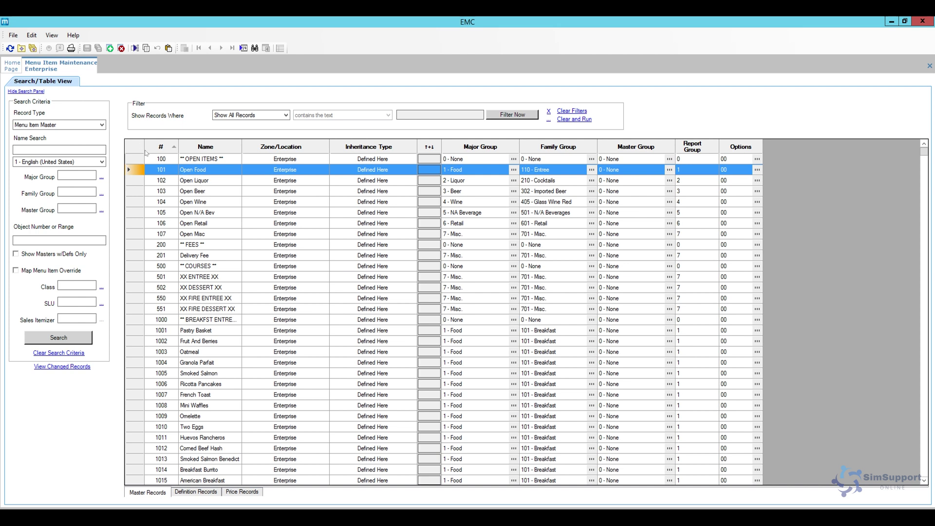
{"action": "left_click", "coordinate": [110, 48]}
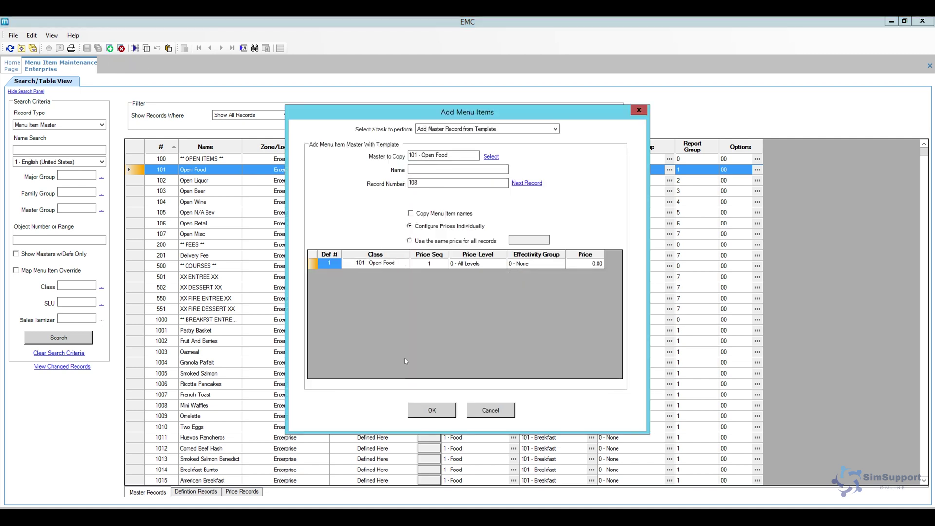
{"action": "left_click", "coordinate": [639, 111]}
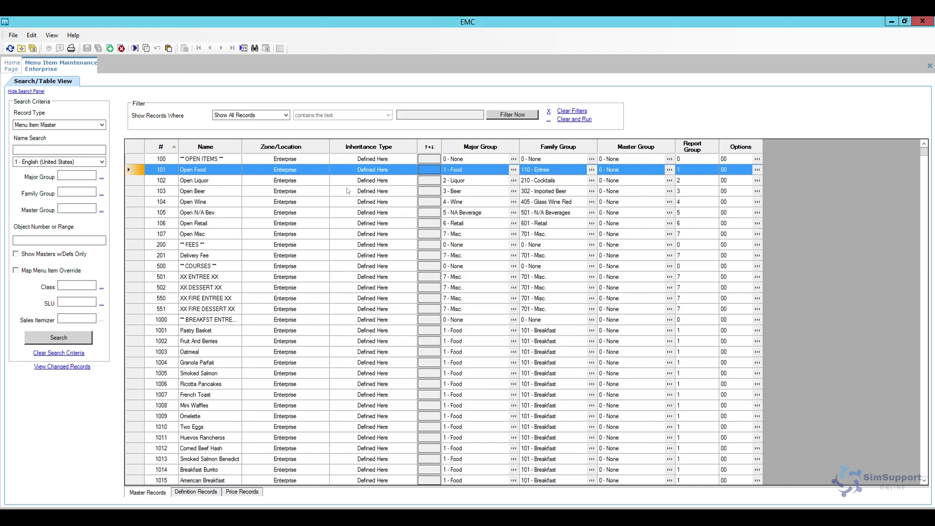
{"action": "left_click", "coordinate": [463, 172]}
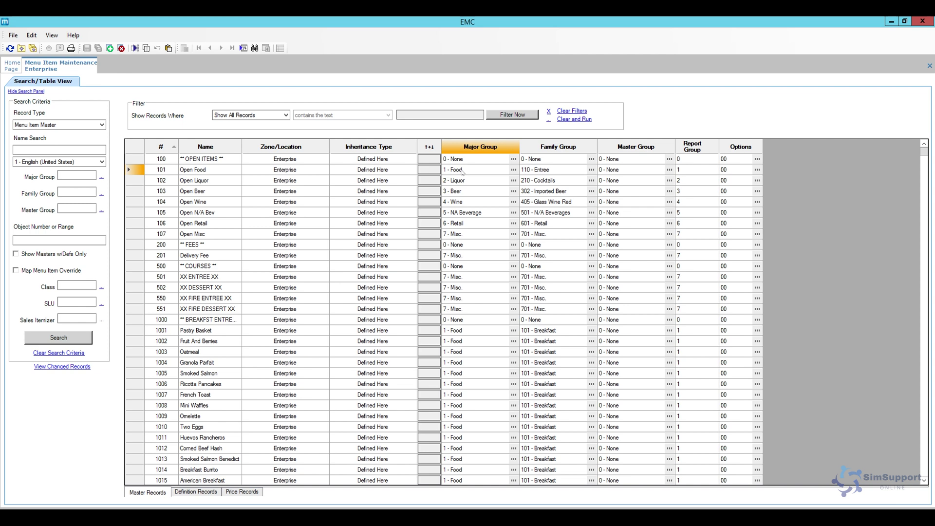
{"action": "left_click", "coordinate": [560, 172]}
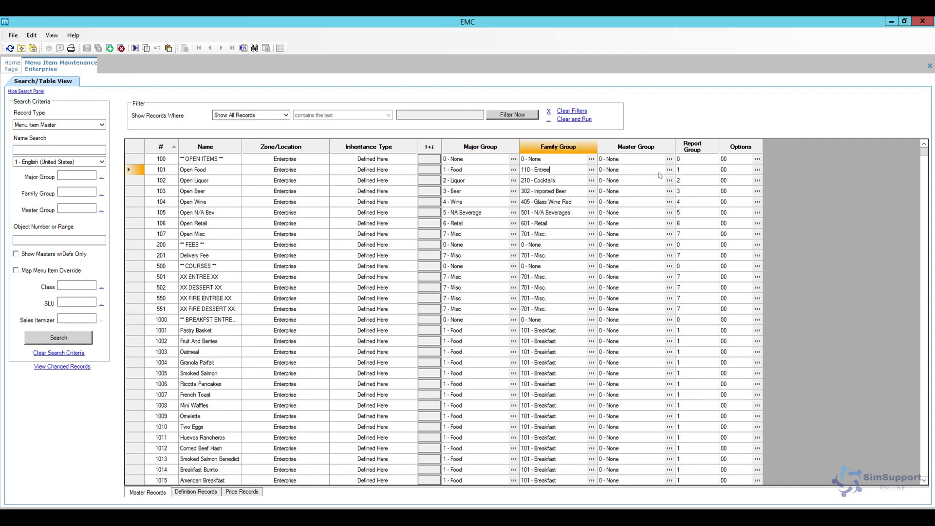
{"action": "left_click", "coordinate": [692, 170]}
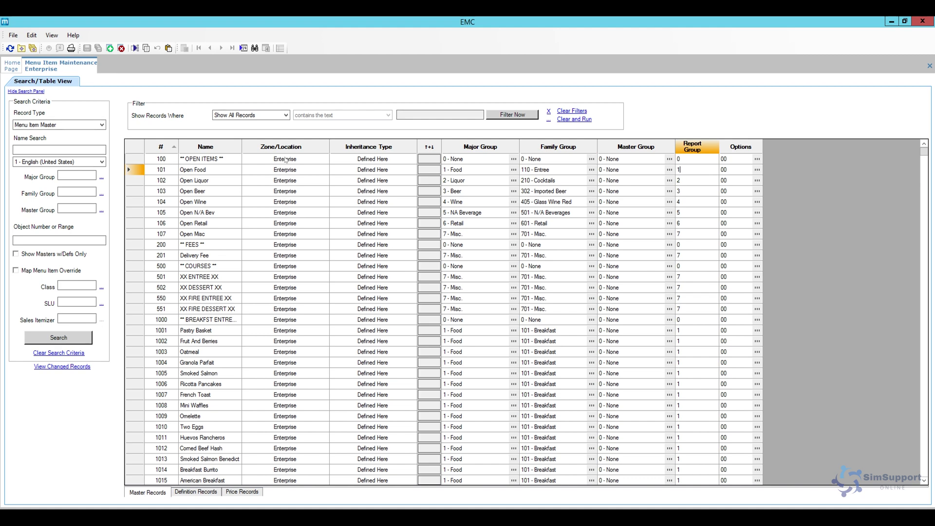
Show definition records and confirm Open Food's menu item class is 101 - Open Food.
{"action": "left_click", "coordinate": [136, 170]}
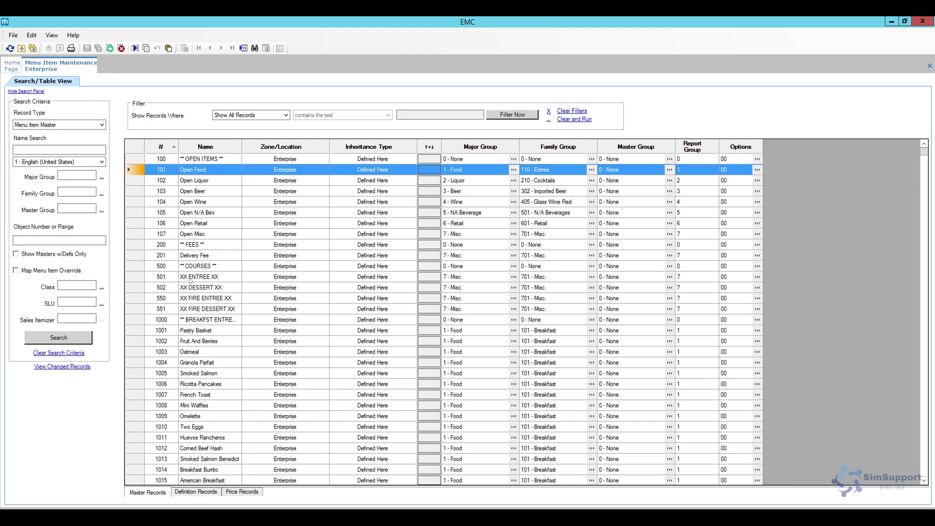
{"action": "left_click", "coordinate": [194, 492]}
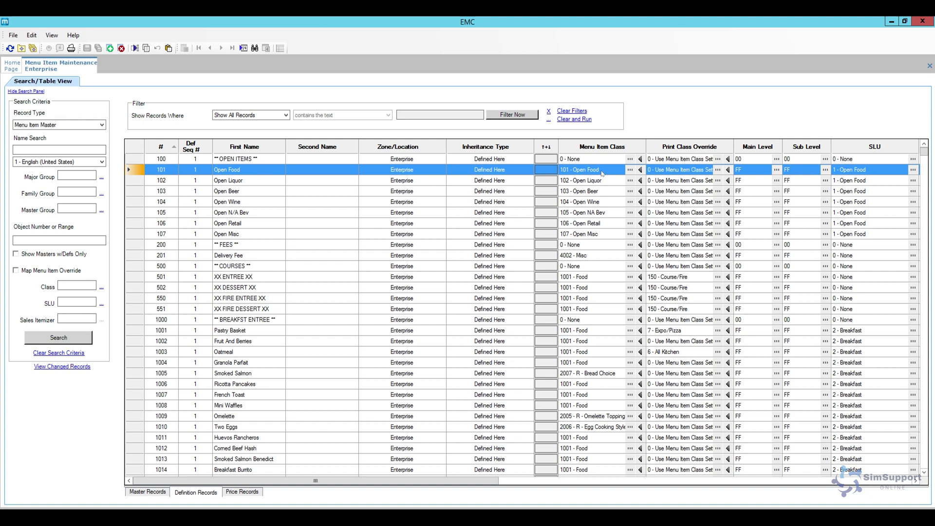
{"action": "left_click", "coordinate": [606, 172]}
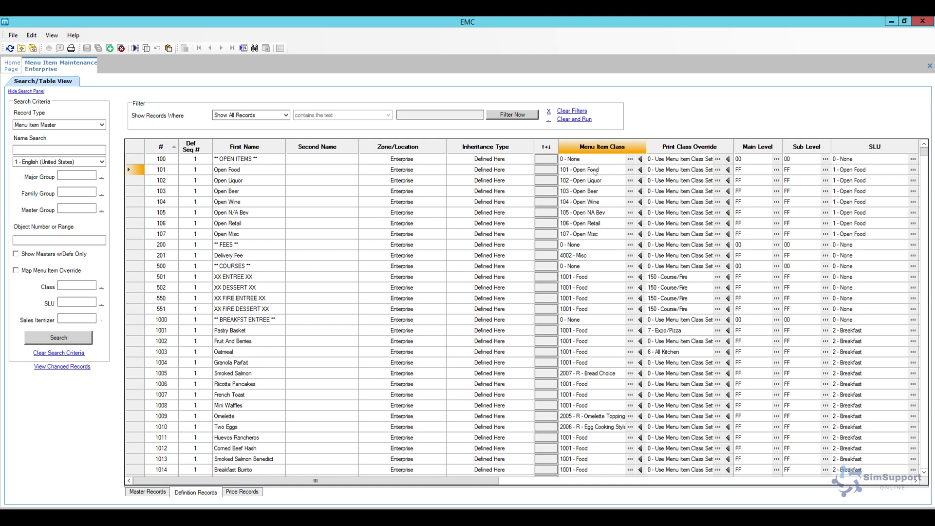
{"action": "left_click", "coordinate": [630, 170]}
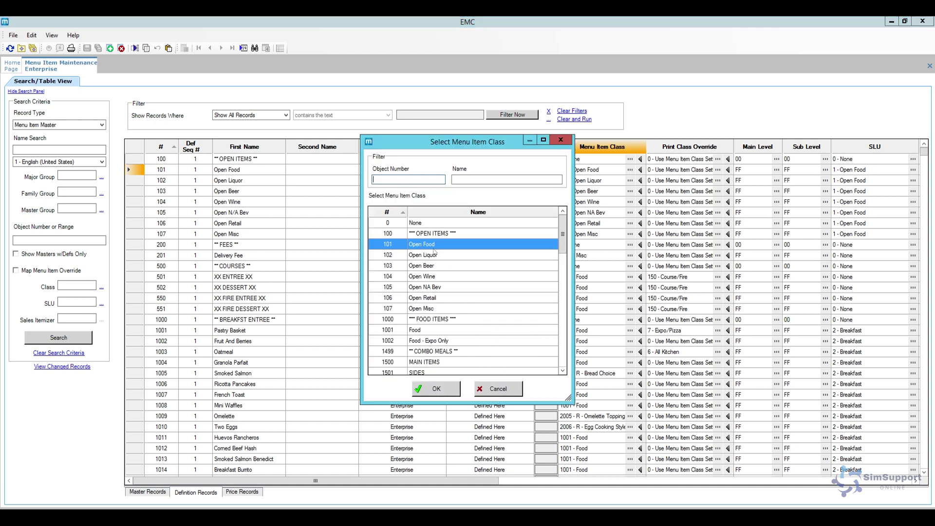
{"action": "left_click", "coordinate": [437, 389]}
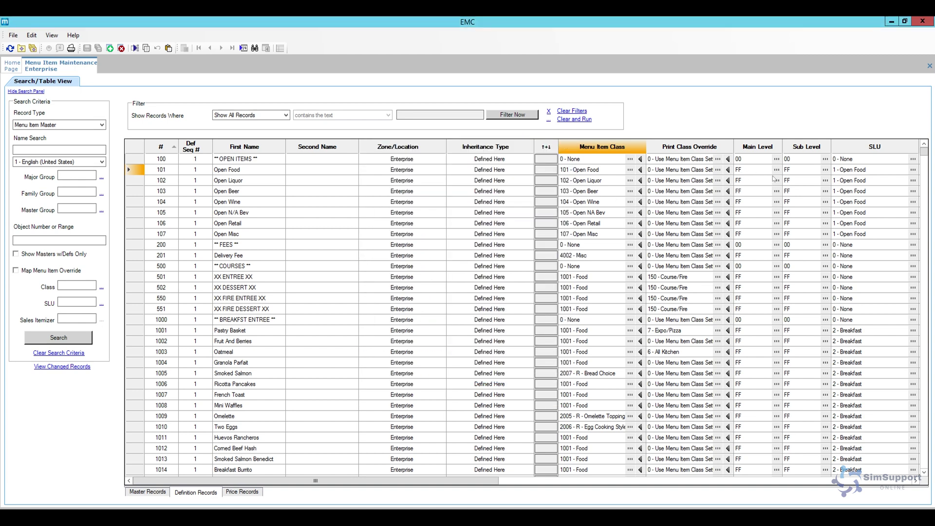
Check Open Food's main and sub menu levels and its SLU 1 - Open Food.
{"action": "left_click", "coordinate": [776, 169]}
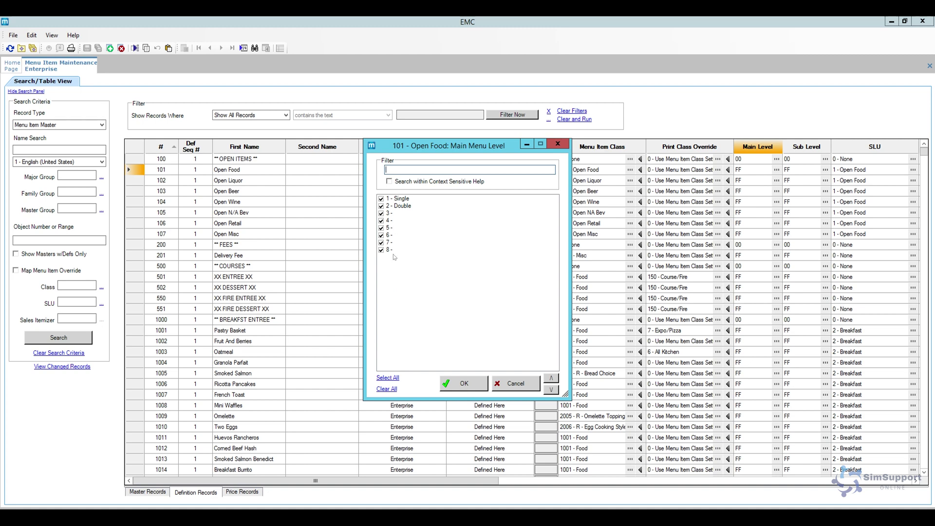
{"action": "left_click", "coordinate": [558, 144]}
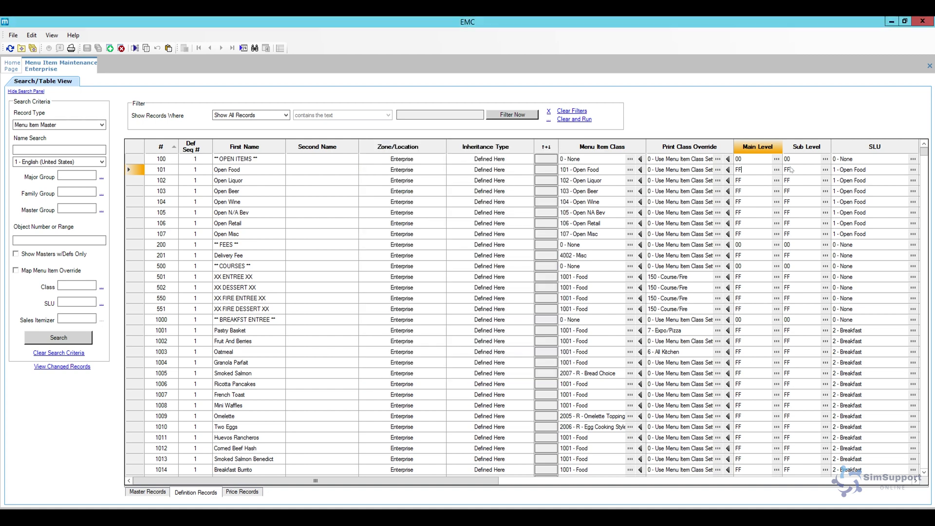
{"action": "left_click", "coordinate": [825, 169]}
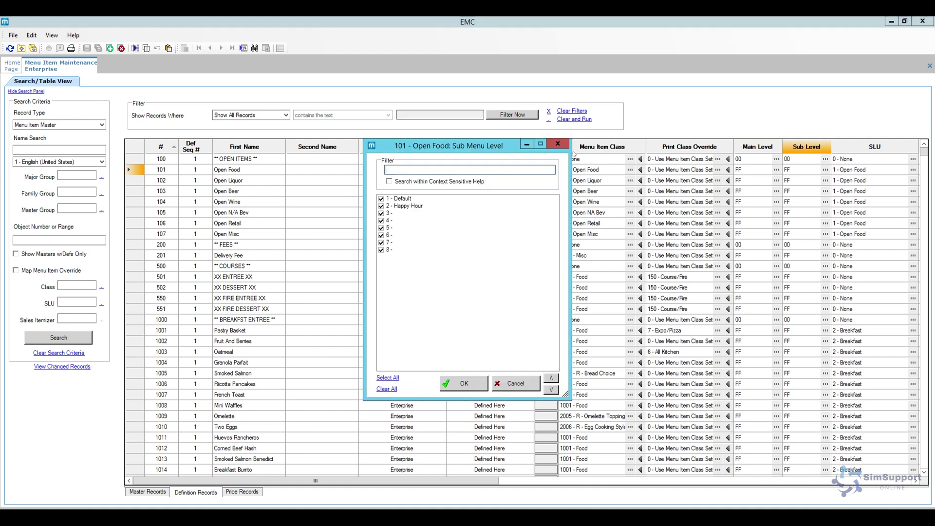
{"action": "left_click", "coordinate": [557, 144]}
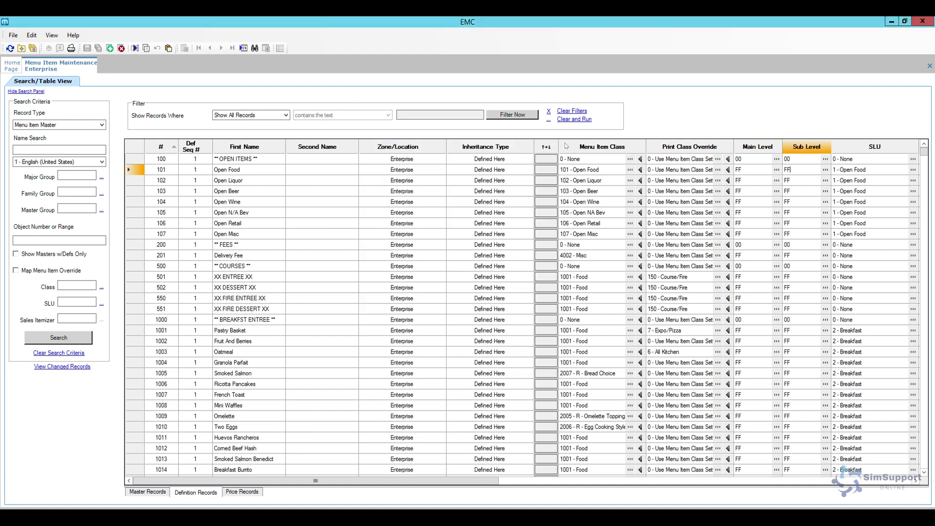
{"action": "left_click", "coordinate": [871, 173]}
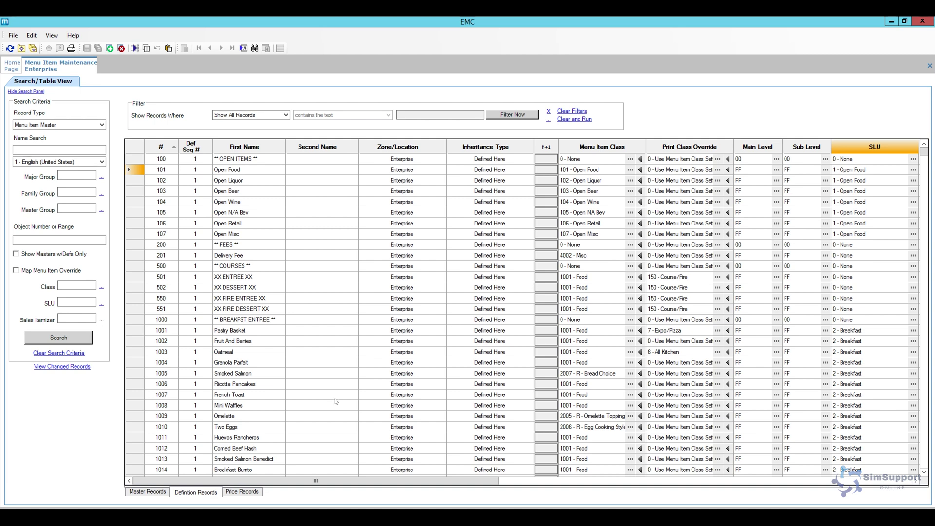
Confirm Open Food's price record is 0.00, then close Menu Item Maintenance.
{"action": "left_click", "coordinate": [241, 491]}
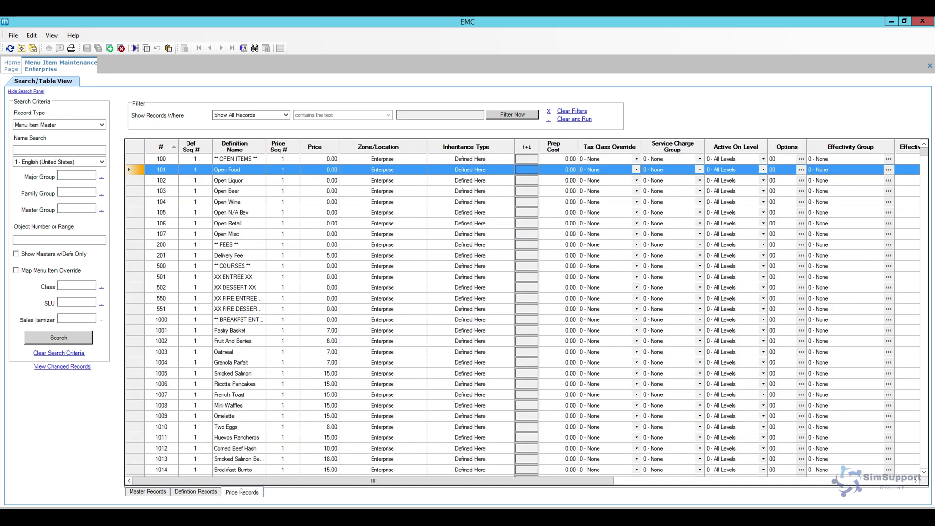
{"action": "left_click", "coordinate": [321, 171]}
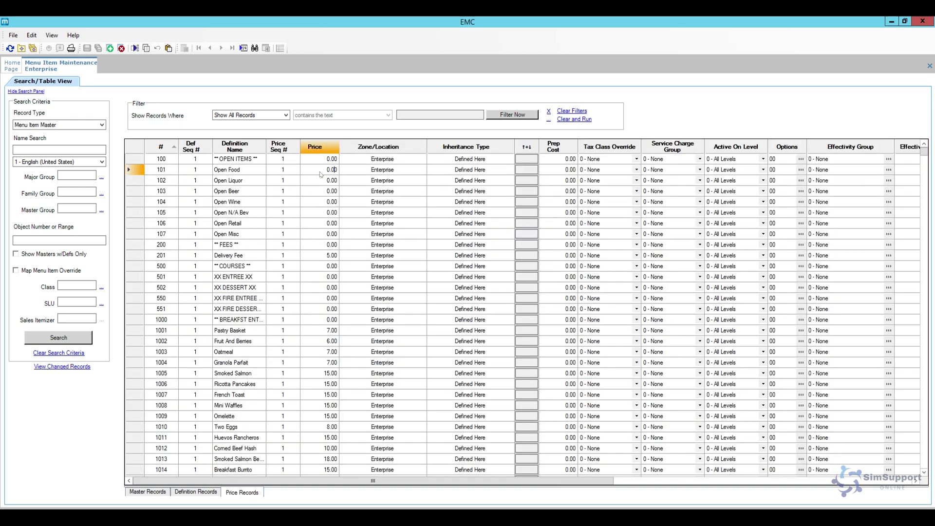
{"action": "left_click", "coordinate": [327, 172]}
{"action": "left_click", "coordinate": [331, 170]}
{"action": "left_click", "coordinate": [254, 174]}
{"action": "left_click", "coordinate": [319, 171]}
{"action": "right_click", "coordinate": [89, 66]}
{"action": "left_click", "coordinate": [107, 69]}
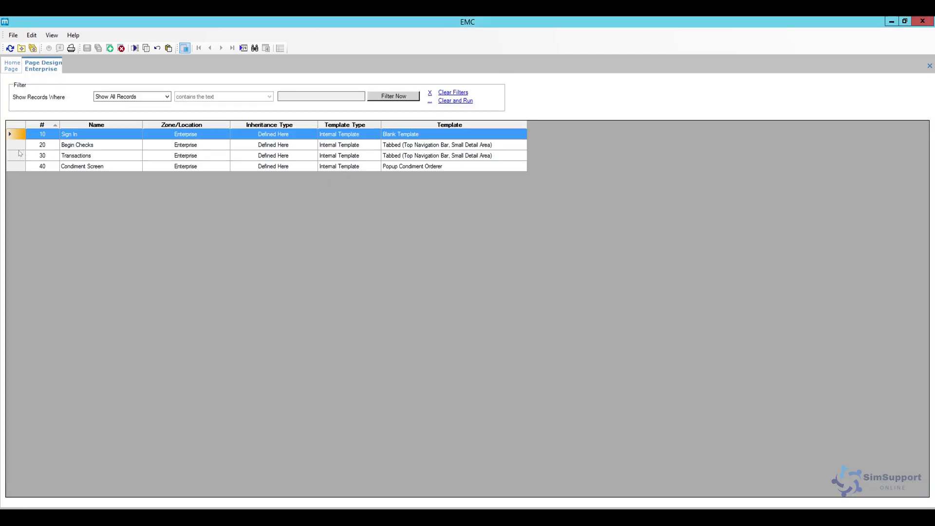
Open the 30 Transactions page design at 16:9 and select its side tab control.
{"action": "double_click", "coordinate": [23, 156]}
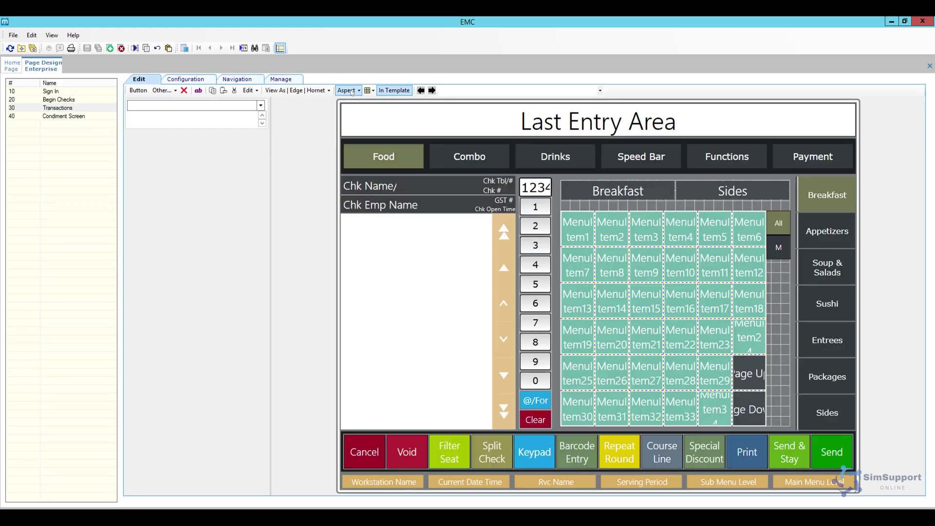
{"action": "left_click", "coordinate": [351, 90]}
{"action": "left_click", "coordinate": [358, 123]}
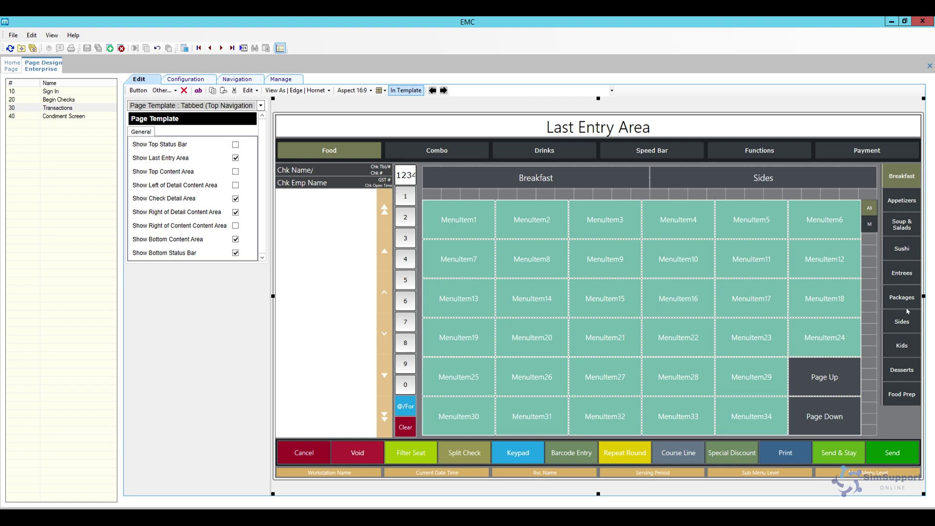
{"action": "left_click", "coordinate": [906, 400]}
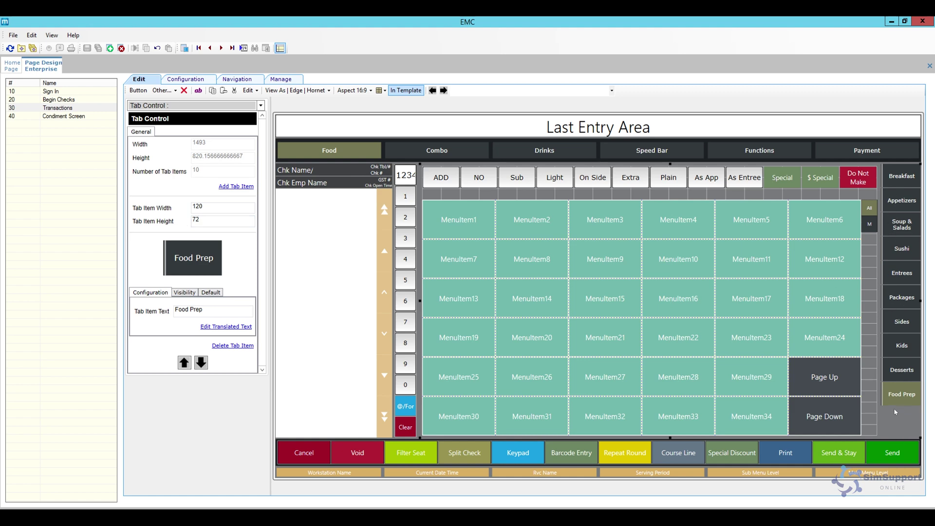
Add an 11th side tab with height 70 and label it Open Items.
{"action": "left_click", "coordinate": [236, 187]}
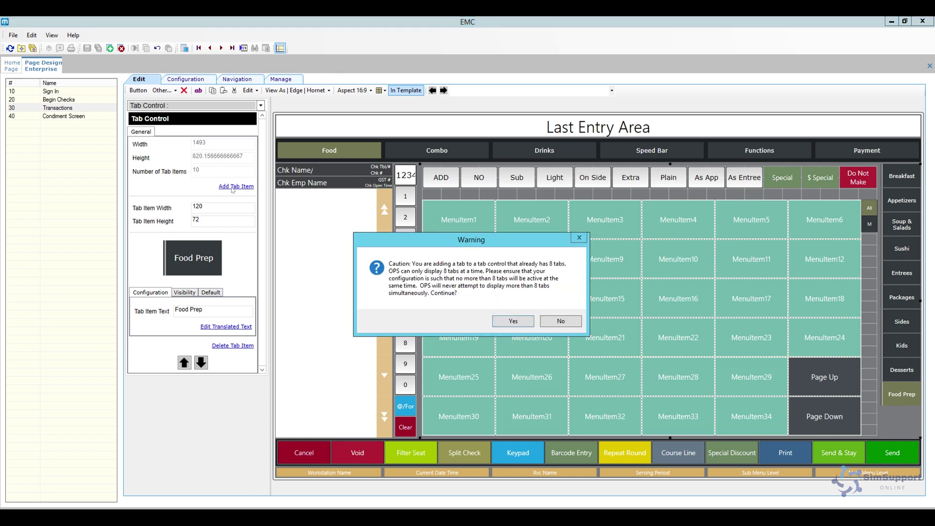
{"action": "left_click", "coordinate": [504, 324]}
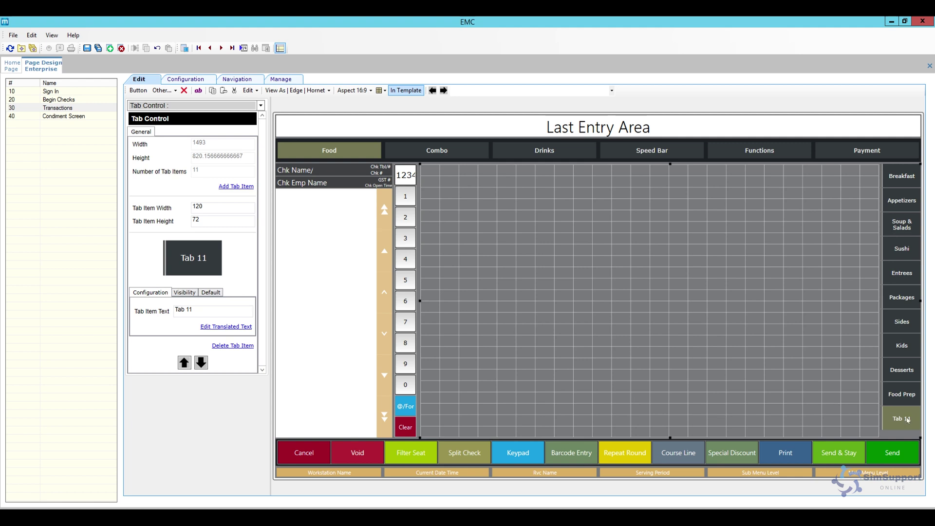
{"action": "double_click", "coordinate": [194, 220]}
{"action": "type", "text": "100"}
{"action": "key", "text": "BackSpace"}
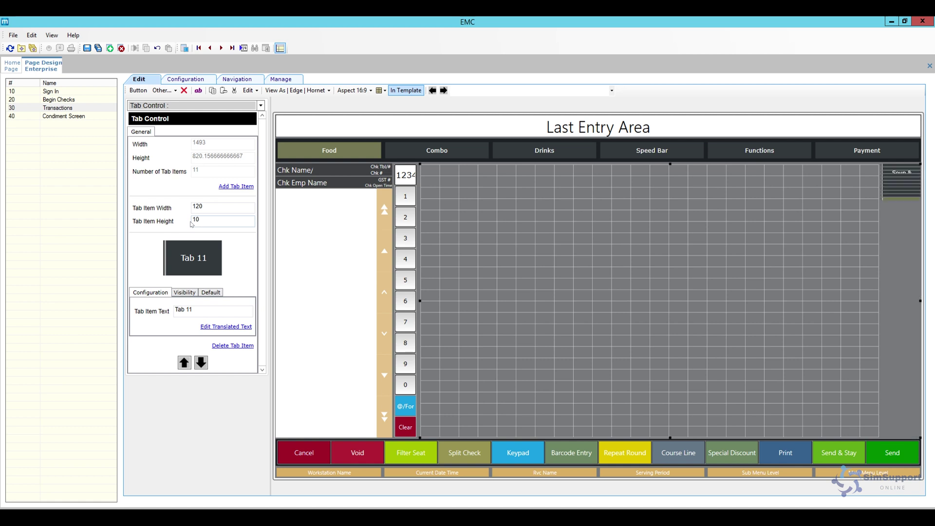
{"action": "type", "text": "7"}
{"action": "key", "text": "BackSpace"}
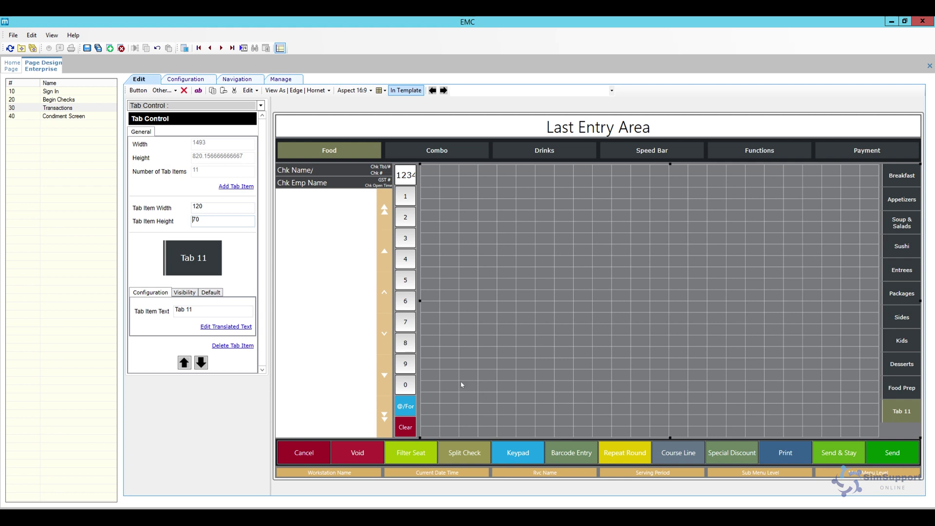
{"action": "left_click_drag", "start_coordinate": [197, 314], "coordinate": [171, 314]}
{"action": "type", "text": "Open Items"}
Copy the menu-item grid from the Food Prep tab.
{"action": "left_click", "coordinate": [902, 388]}
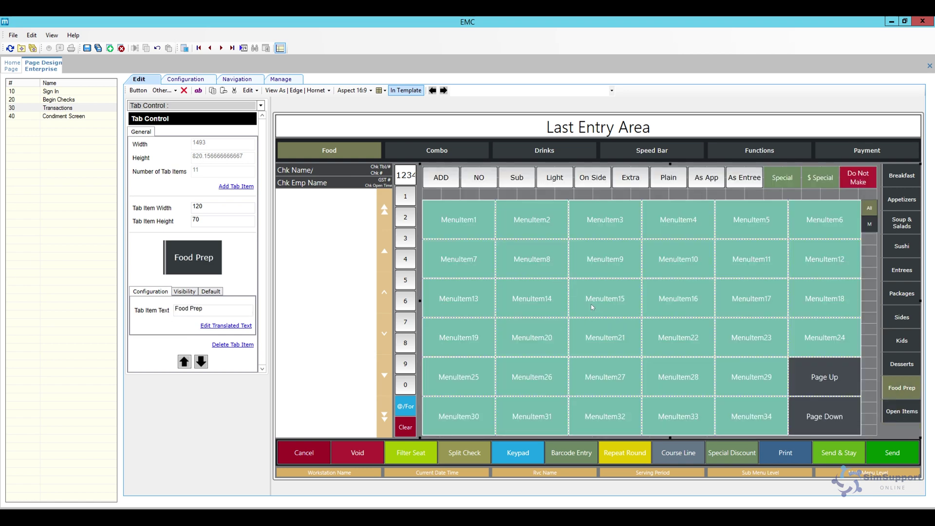
{"action": "left_click", "coordinate": [559, 316]}
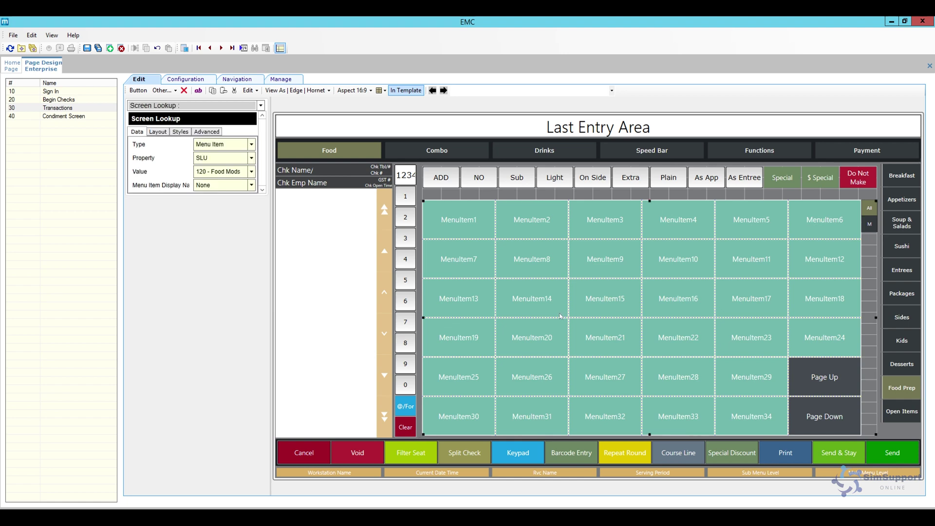
{"action": "right_click", "coordinate": [547, 309]}
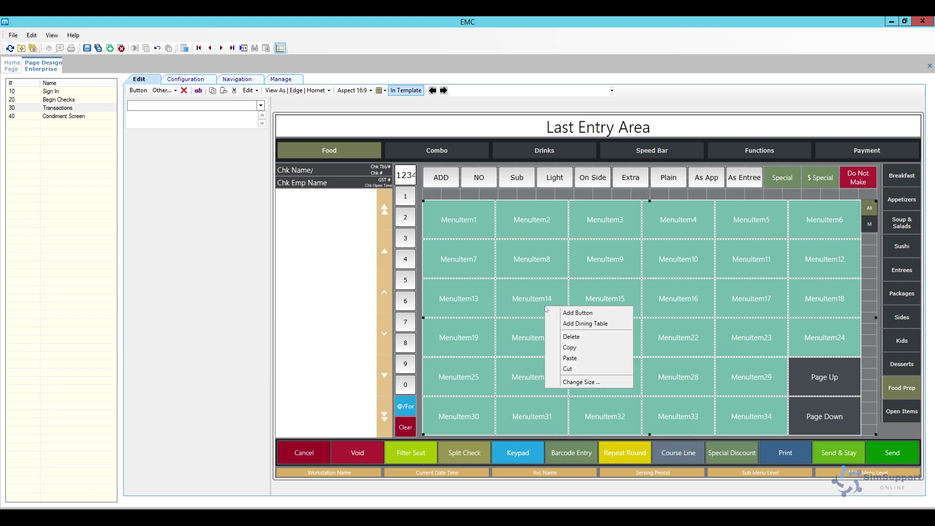
{"action": "left_click", "coordinate": [579, 347]}
Paste the grid into the Open Items tab, move it to the top and stretch it down.
{"action": "left_click", "coordinate": [889, 416]}
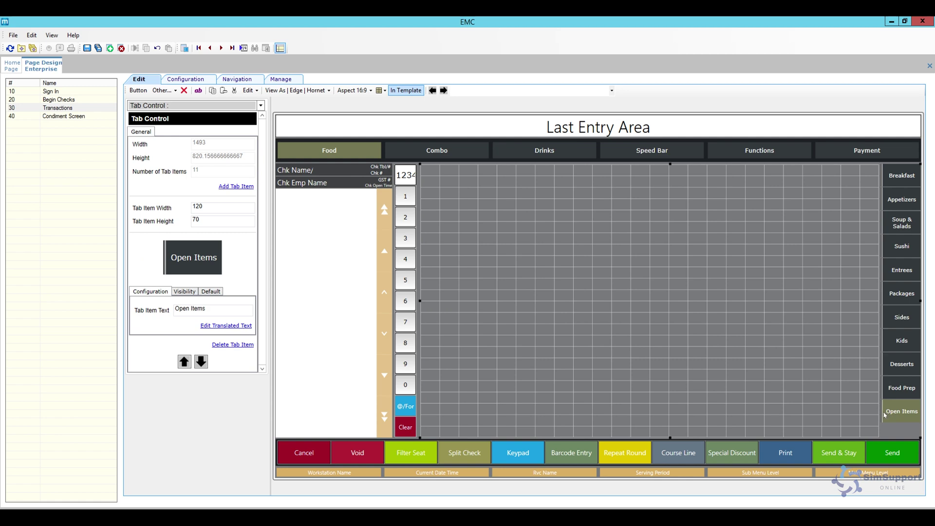
{"action": "right_click", "coordinate": [457, 220]}
{"action": "left_click", "coordinate": [489, 271]}
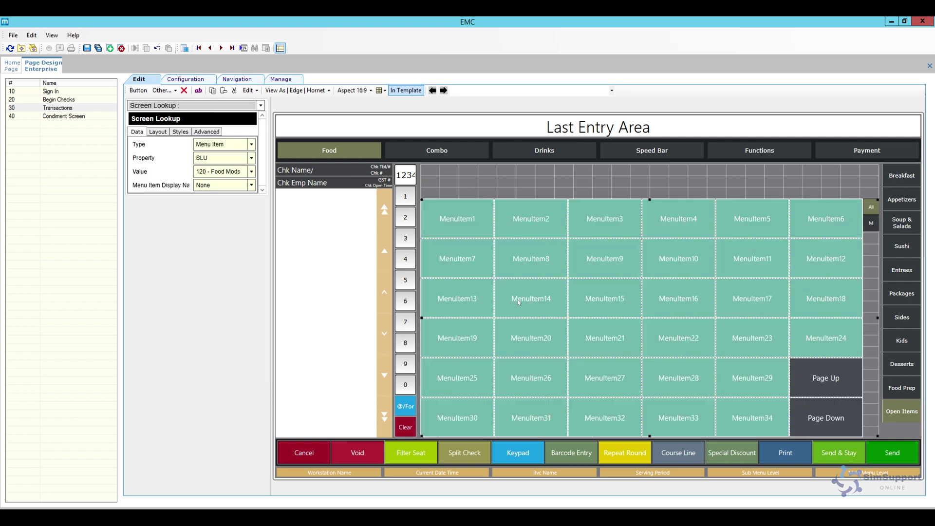
{"action": "left_click_drag", "start_coordinate": [520, 308], "coordinate": [520, 273]}
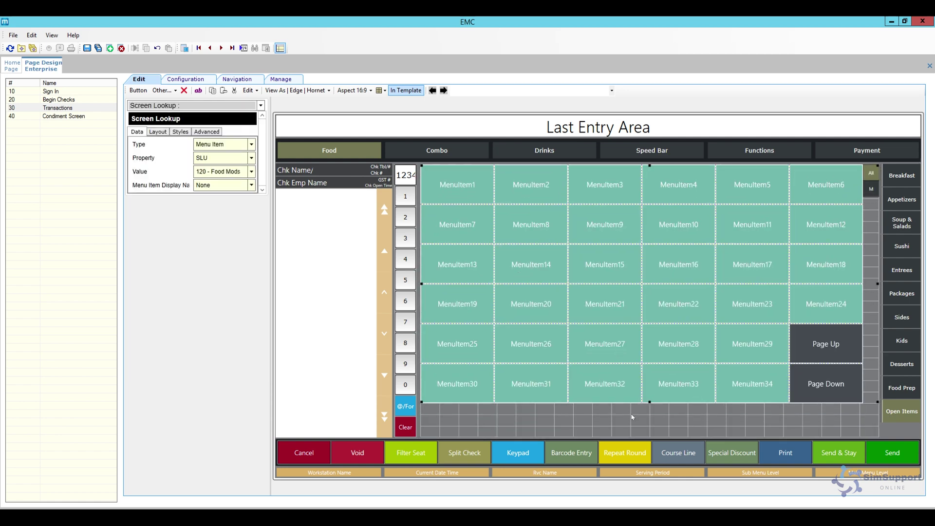
{"action": "left_click_drag", "start_coordinate": [650, 403], "coordinate": [650, 436]}
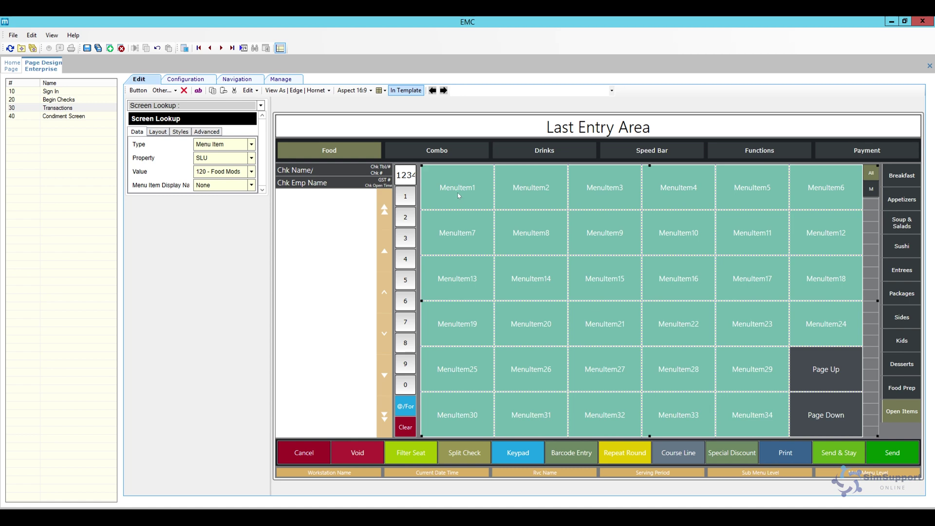
Point the Open Items grid's screen lookup at SLU 1 - Open Food instead of 120 - Food Mods.
{"action": "left_click", "coordinate": [175, 90]}
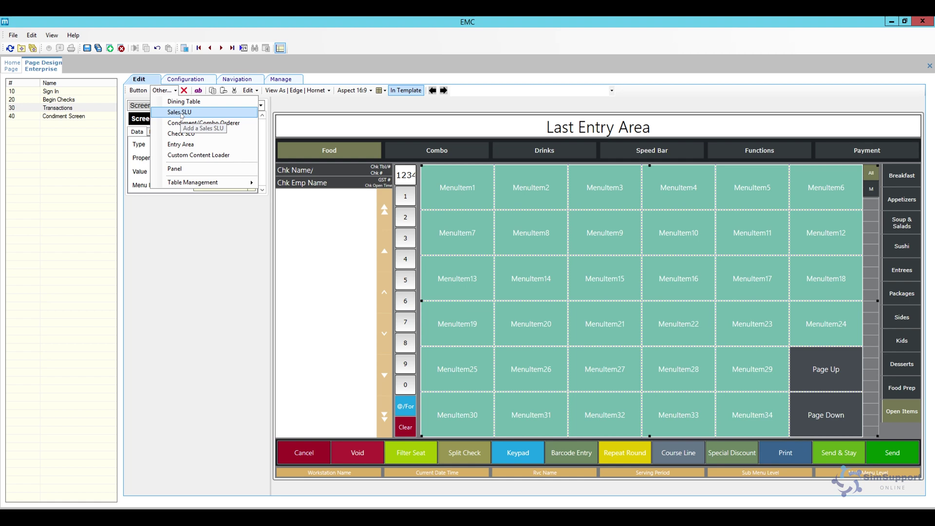
{"action": "left_click", "coordinate": [510, 232]}
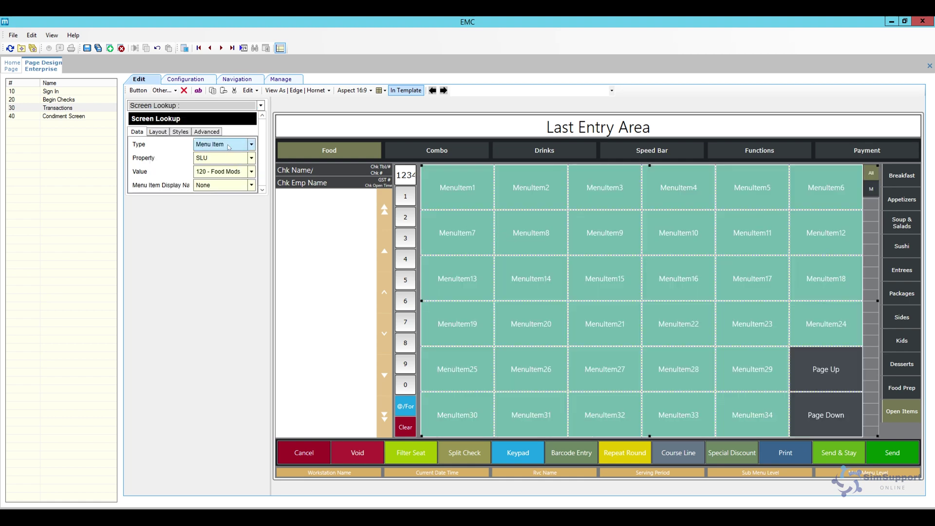
{"action": "left_click", "coordinate": [253, 172]}
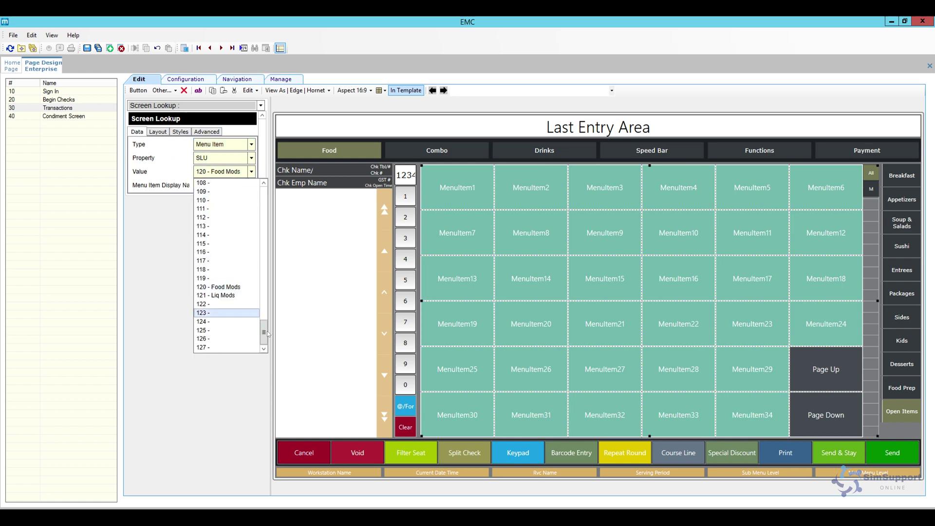
{"action": "left_click_drag", "start_coordinate": [264, 331], "coordinate": [270, 194]}
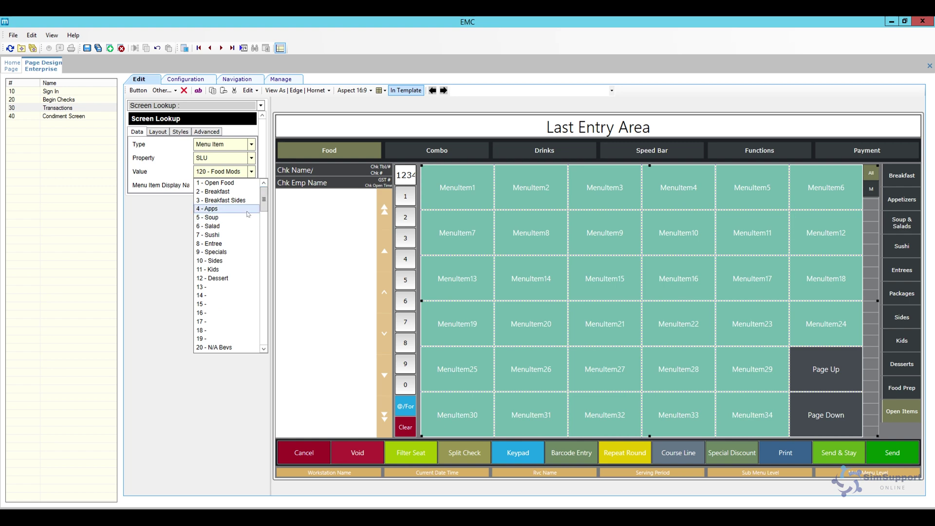
{"action": "left_click", "coordinate": [235, 187]}
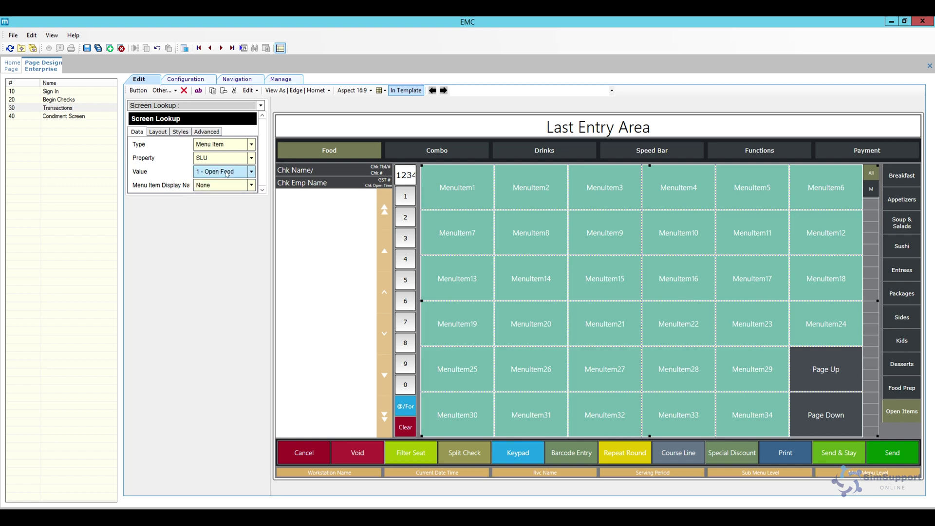
Set the Open Items grid's Display Type to Grid and save the Transactions page.
{"action": "left_click", "coordinate": [158, 132]}
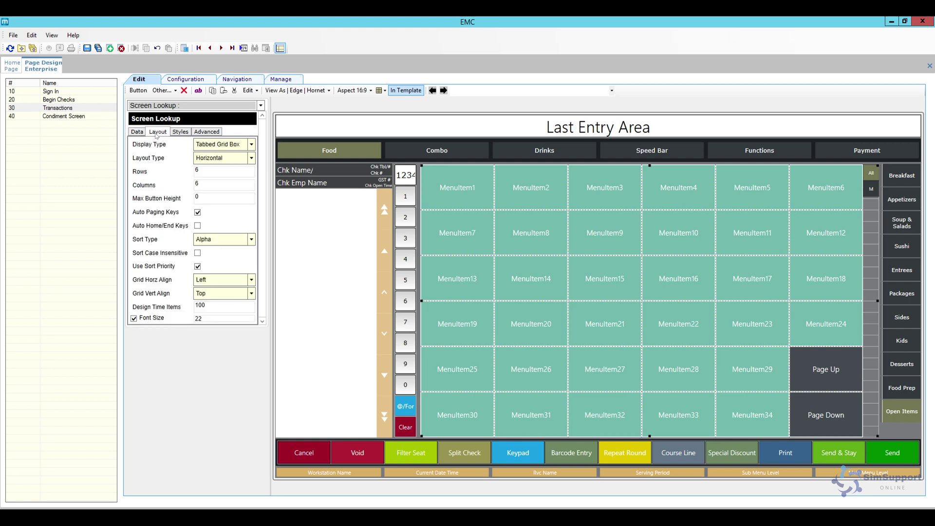
{"action": "left_click", "coordinate": [216, 145]}
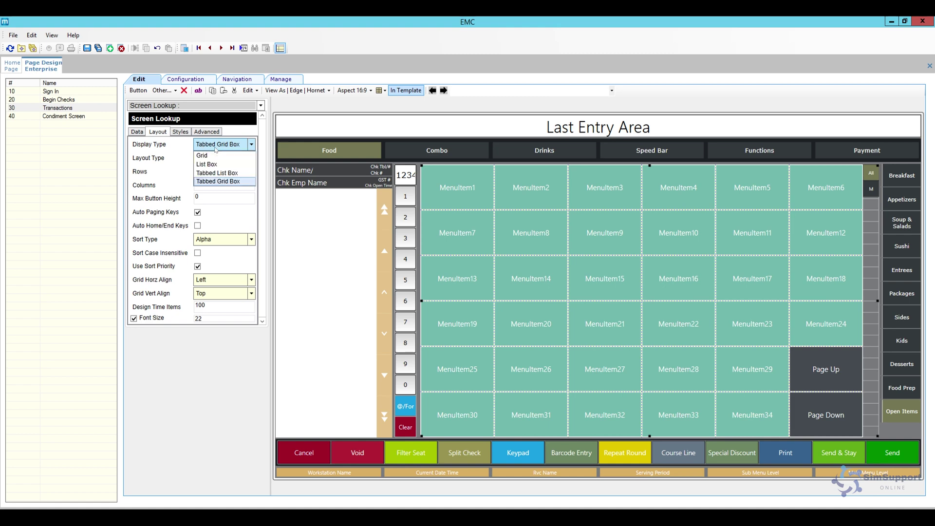
{"action": "left_click", "coordinate": [214, 155]}
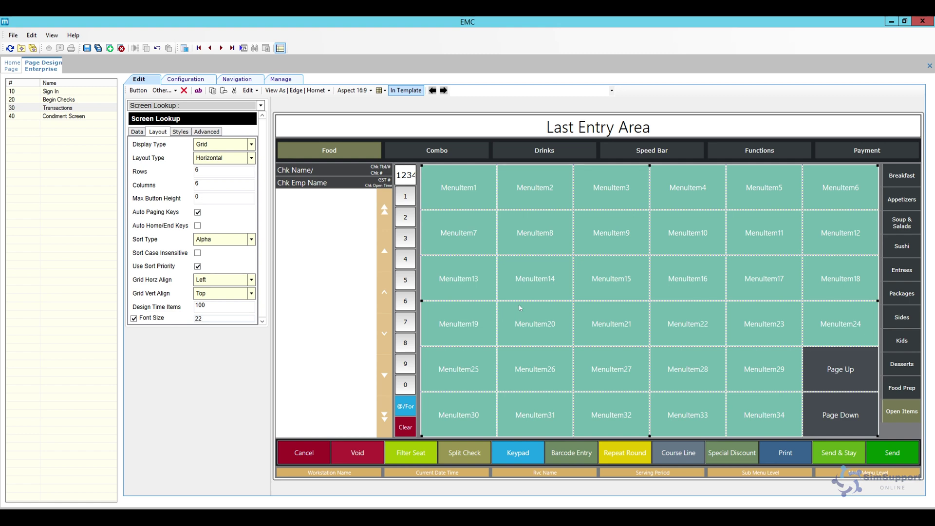
{"action": "left_click", "coordinate": [87, 47]}
{"action": "left_click", "coordinate": [454, 237]}
Sign in to the workstation with the employee PIN.
{"action": "left_click", "coordinate": [137, 131]}
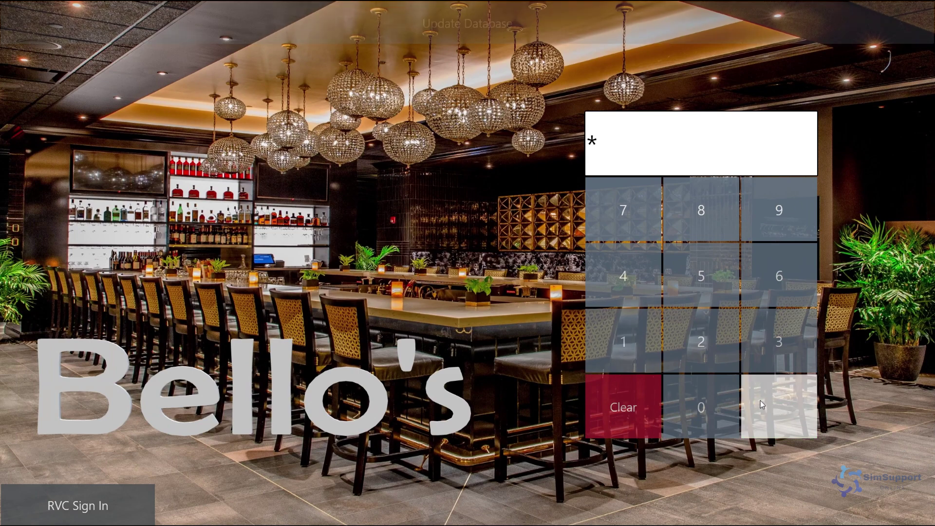
{"action": "left_click", "coordinate": [759, 401]}
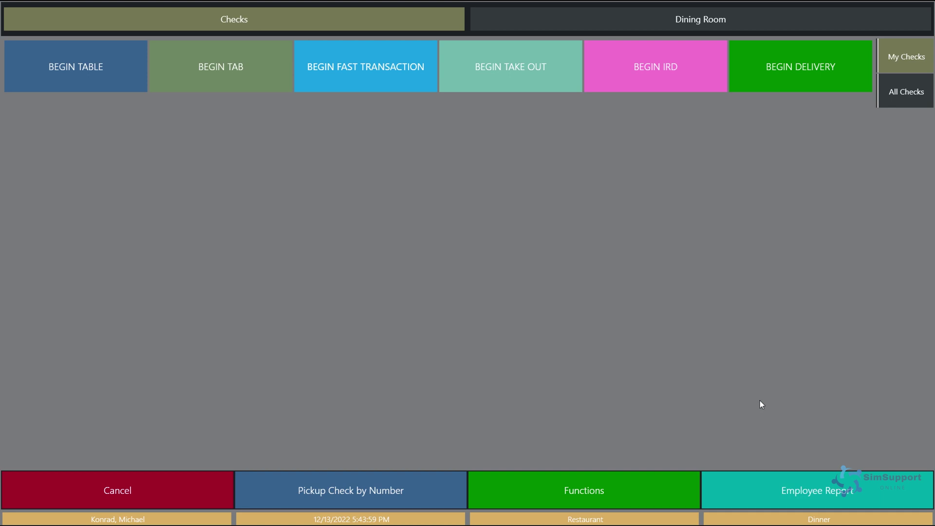
Begin a fast transaction and ring in an Open Food item for 10.00 from Open Items.
{"action": "left_click", "coordinate": [360, 73]}
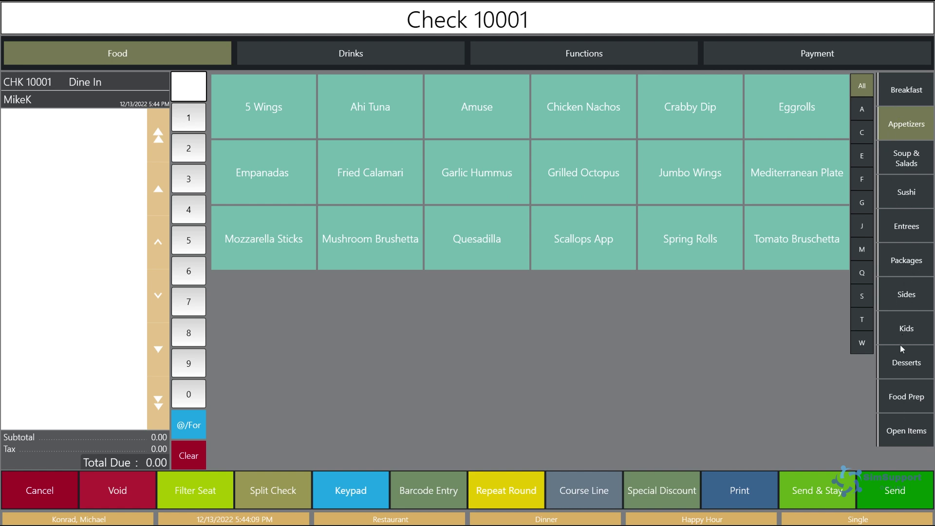
{"action": "left_click", "coordinate": [901, 429]}
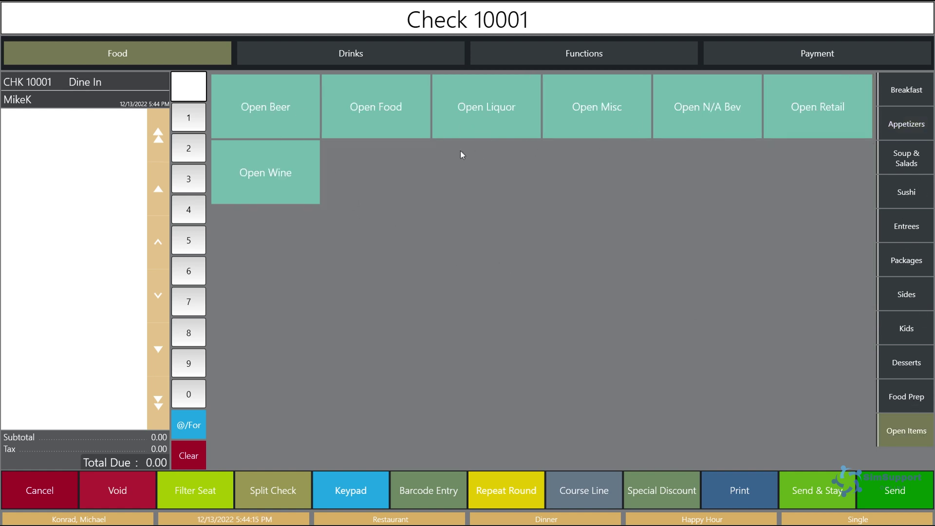
{"action": "left_click", "coordinate": [379, 131]}
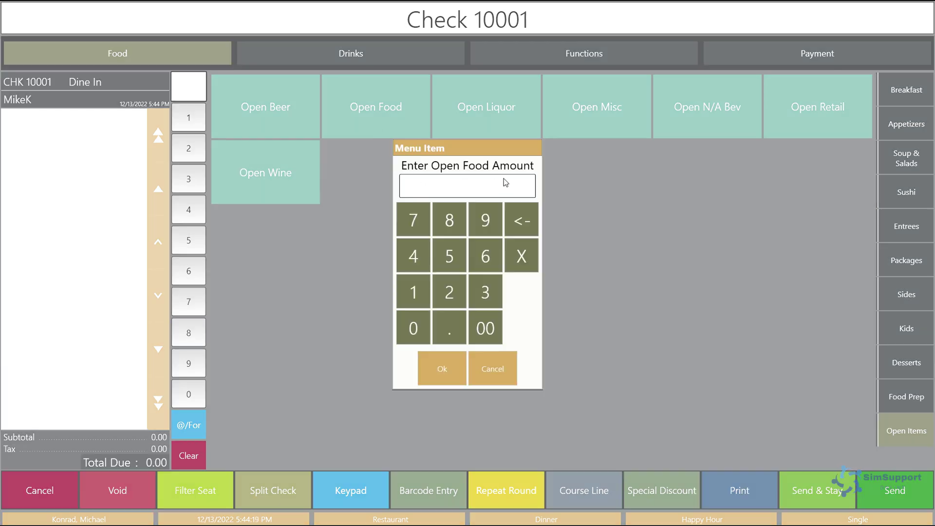
{"action": "left_click", "coordinate": [415, 294]}
{"action": "left_click", "coordinate": [411, 323]}
{"action": "left_click", "coordinate": [435, 333]}
{"action": "double_click", "coordinate": [419, 331]}
{"action": "left_click", "coordinate": [442, 370]}
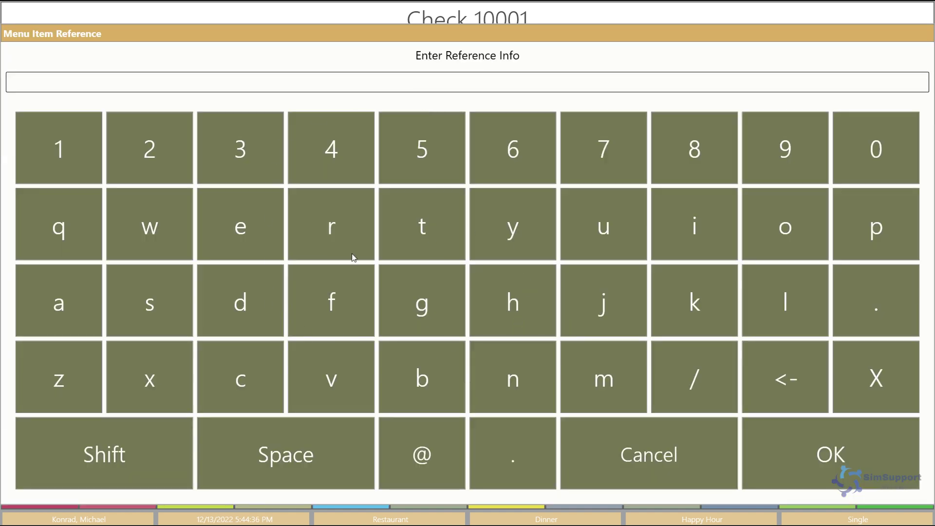
Enter the reference TEST to add the Open Food item to the check.
{"action": "left_click", "coordinate": [407, 240]}
{"action": "left_click", "coordinate": [246, 233]}
{"action": "left_click", "coordinate": [155, 319]}
{"action": "left_click", "coordinate": [800, 440]}
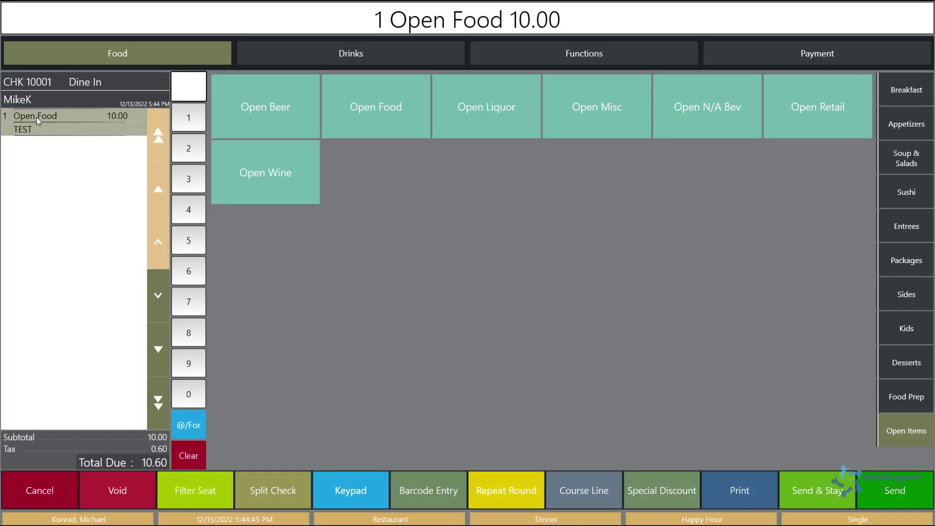
Ring in Open Beer for 10.00 with reference BEER, bringing the total due to 21.20.
{"action": "left_click", "coordinate": [294, 103]}
{"action": "left_click", "coordinate": [413, 292]}
{"action": "left_click", "coordinate": [413, 328]}
{"action": "left_click", "coordinate": [449, 328]}
{"action": "left_click", "coordinate": [413, 329]}
{"action": "left_click", "coordinate": [413, 328]}
{"action": "left_click", "coordinate": [441, 364]}
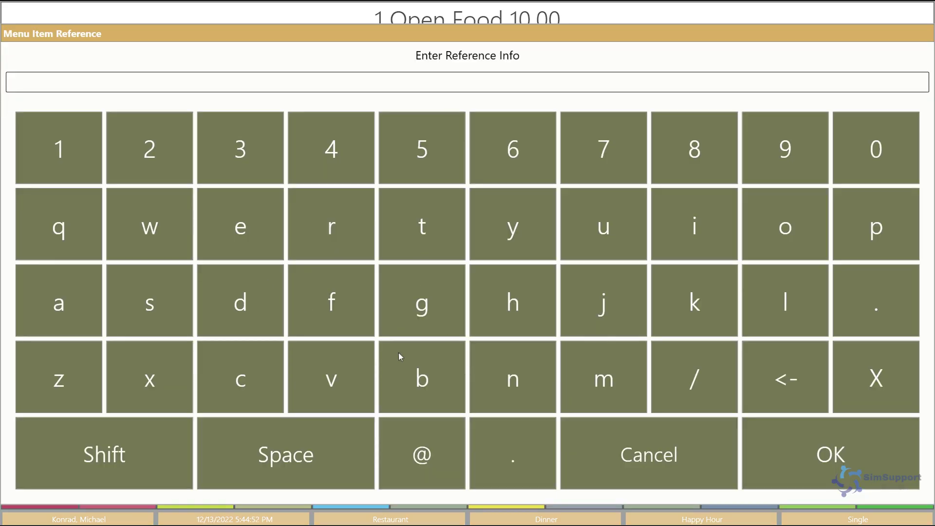
{"action": "left_click", "coordinate": [422, 370]}
{"action": "left_click", "coordinate": [256, 249]}
{"action": "left_click", "coordinate": [256, 249]}
{"action": "left_click", "coordinate": [309, 236]}
{"action": "left_click", "coordinate": [771, 464]}
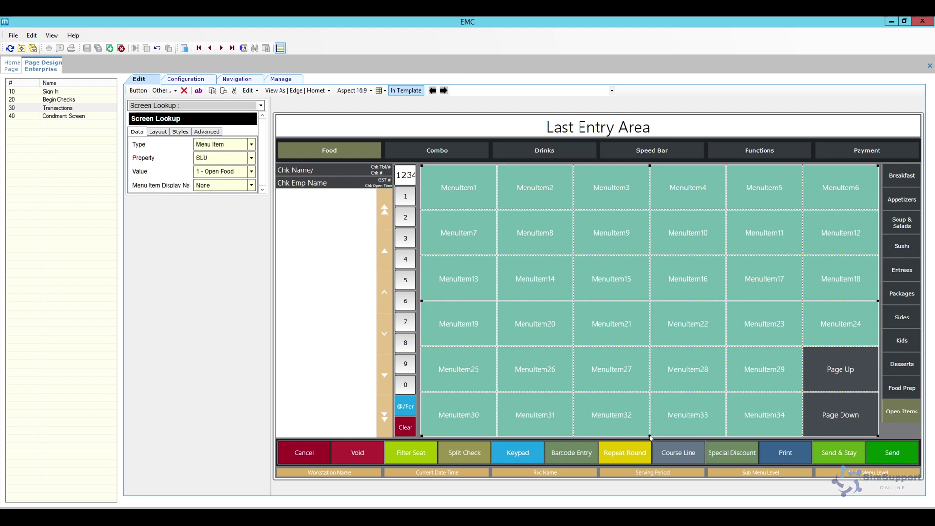
Shorten the Open Items grid and place a new blank button at the left of the freed area.
{"action": "left_click_drag", "start_coordinate": [650, 437], "coordinate": [634, 387]}
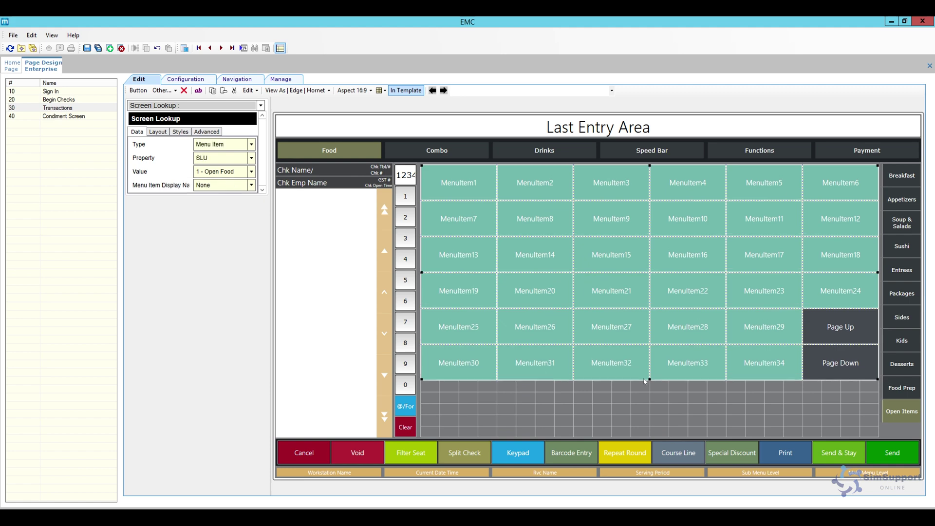
{"action": "right_click", "coordinate": [439, 411]}
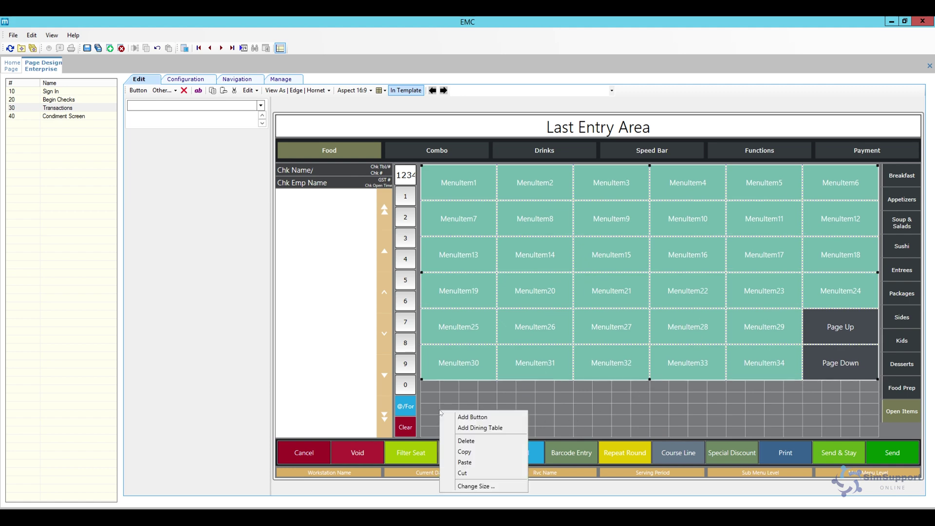
{"action": "left_click", "coordinate": [453, 416]}
{"action": "left_click_drag", "start_coordinate": [471, 415], "coordinate": [454, 418]}
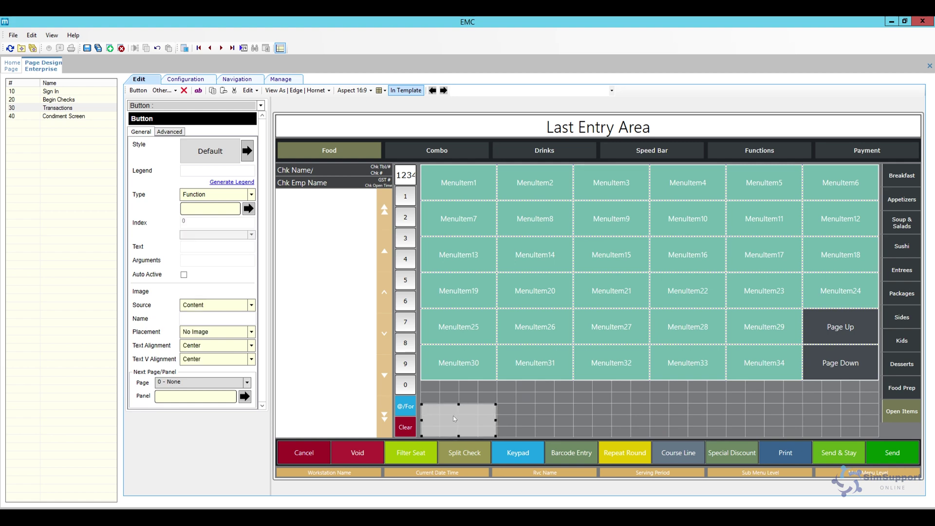
Make the blank button a Menu Item for 101 Open Food with a generated legend.
{"action": "left_click", "coordinate": [251, 195]}
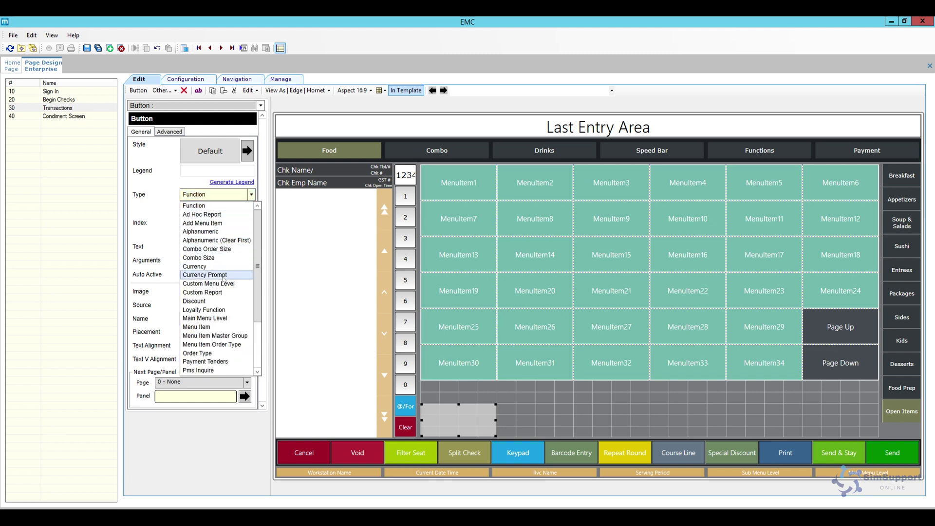
{"action": "left_click", "coordinate": [222, 327]}
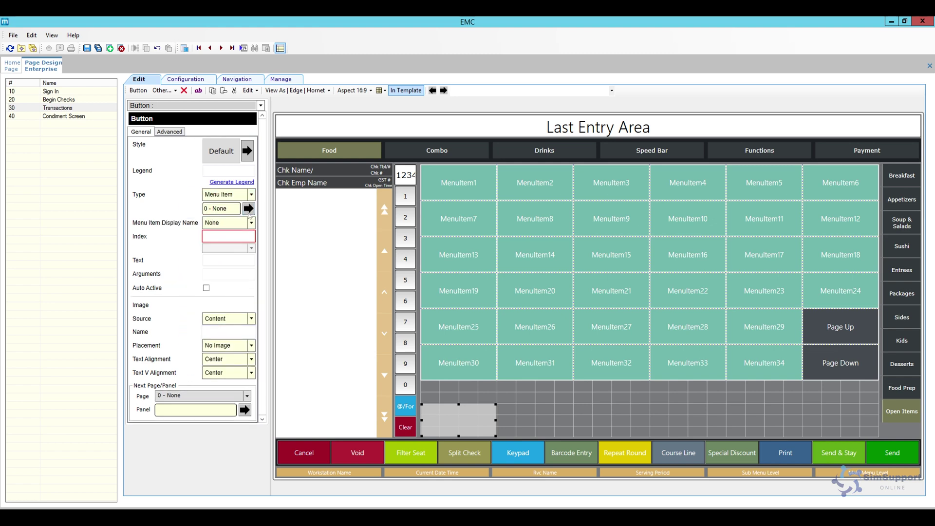
{"action": "left_click", "coordinate": [248, 210]}
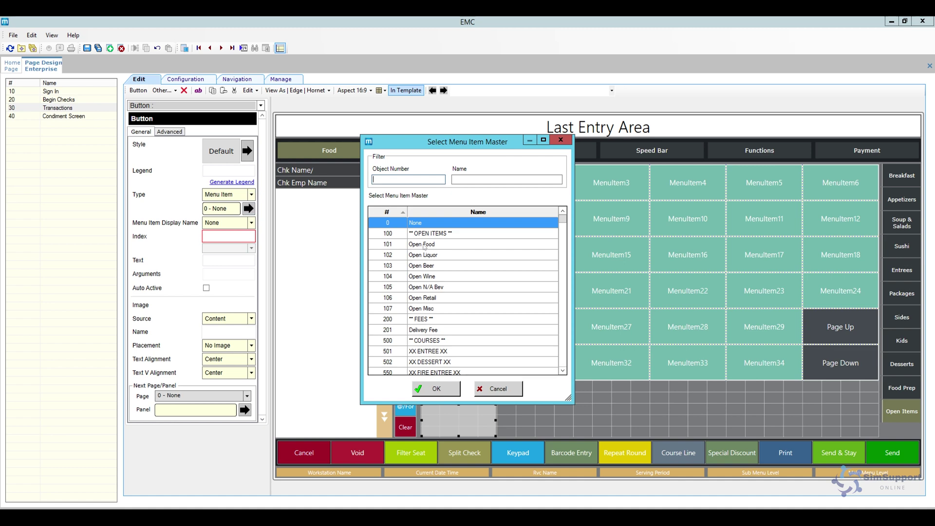
{"action": "left_click", "coordinate": [424, 246]}
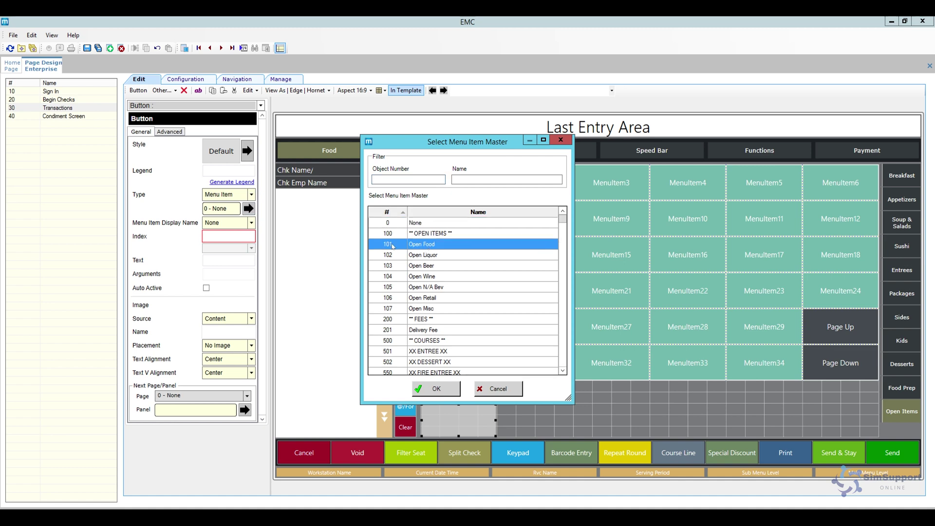
{"action": "left_click", "coordinate": [437, 388]}
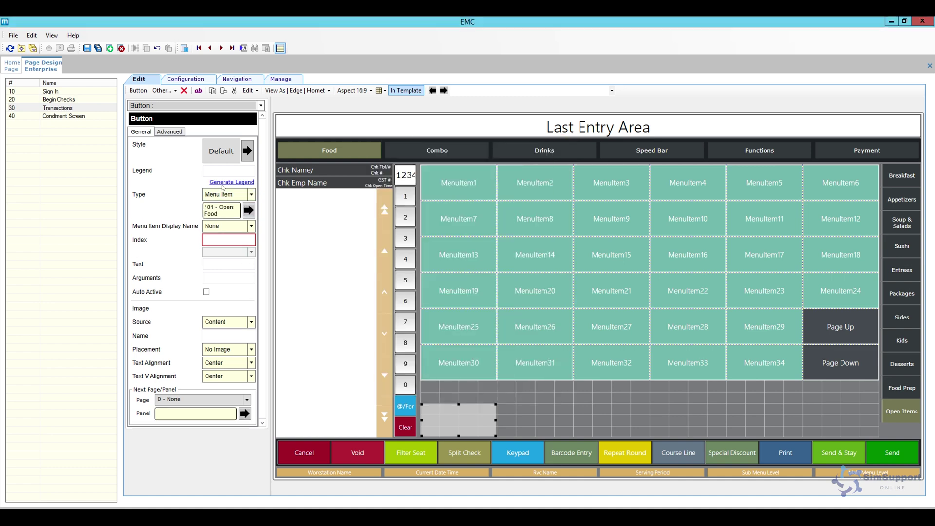
{"action": "left_click", "coordinate": [222, 183]}
Give the Open Food button the Mustard style and a font size of 24.
{"action": "left_click", "coordinate": [247, 153]}
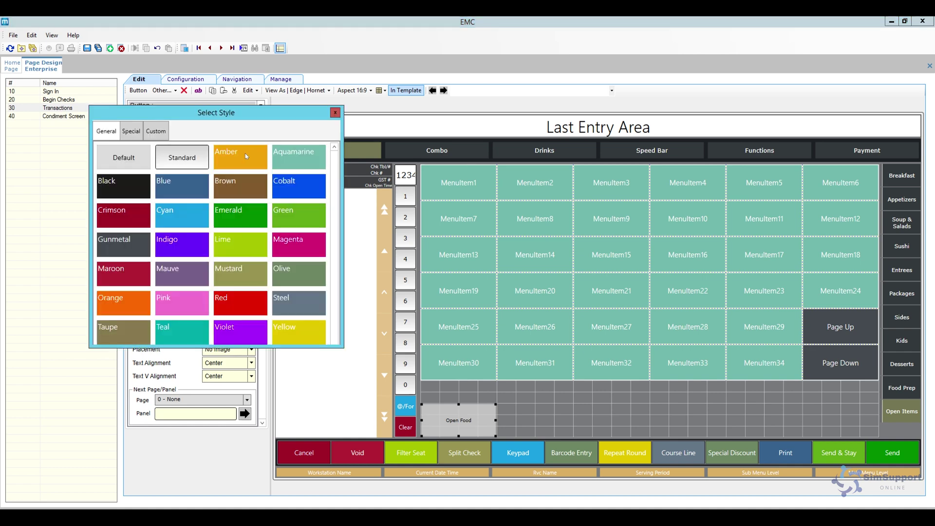
{"action": "left_click", "coordinate": [222, 274]}
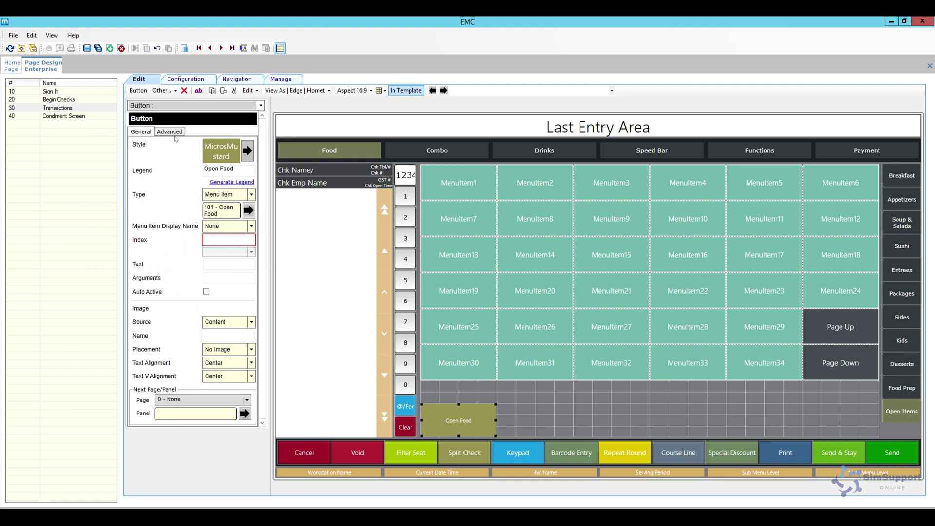
{"action": "left_click", "coordinate": [170, 132]}
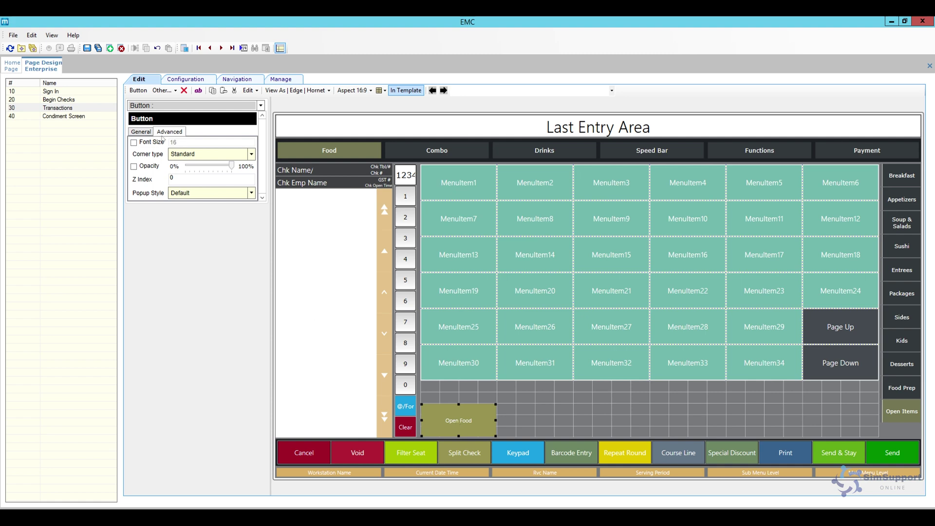
{"action": "left_click", "coordinate": [134, 143]}
{"action": "type", "text": "24"}
{"action": "left_click", "coordinate": [141, 131]}
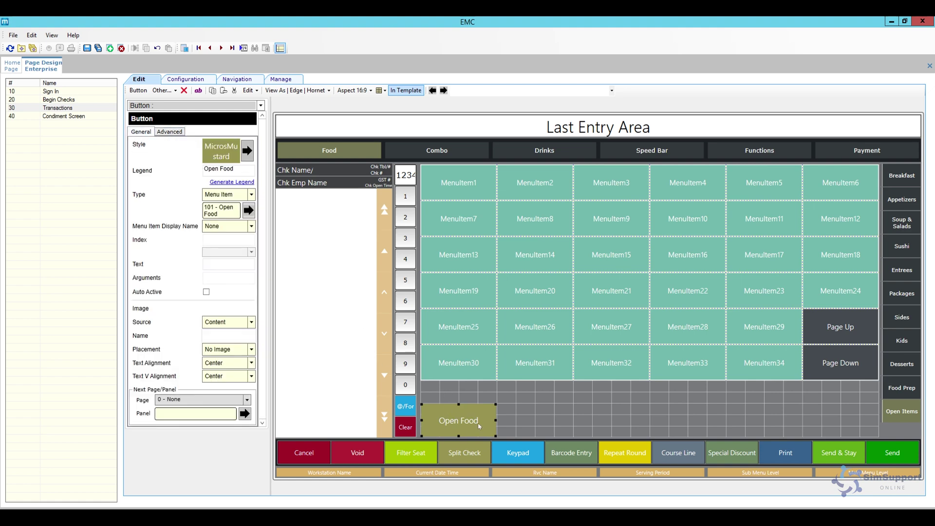
Copy the Open Food button and paste the copy right beside it.
{"action": "right_click", "coordinate": [466, 416]}
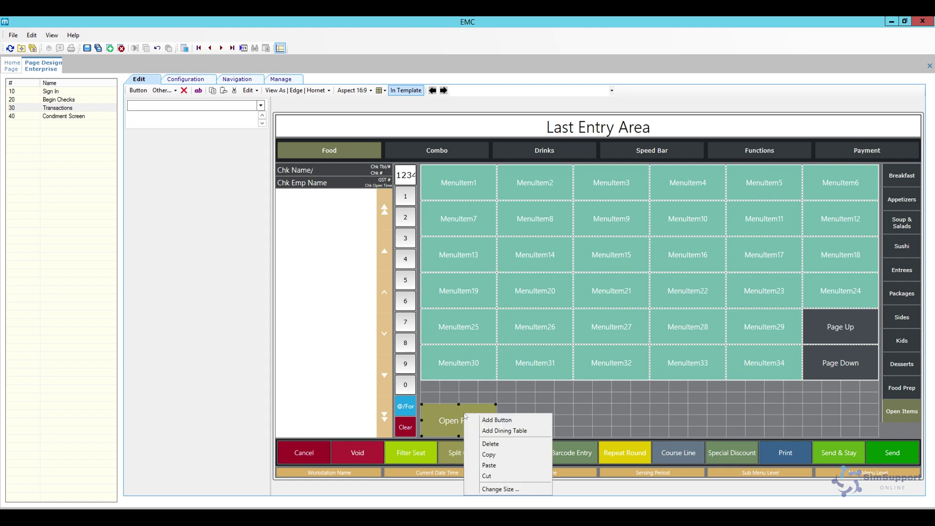
{"action": "left_click", "coordinate": [491, 454]}
{"action": "left_click", "coordinate": [519, 410]}
{"action": "right_click", "coordinate": [530, 404]}
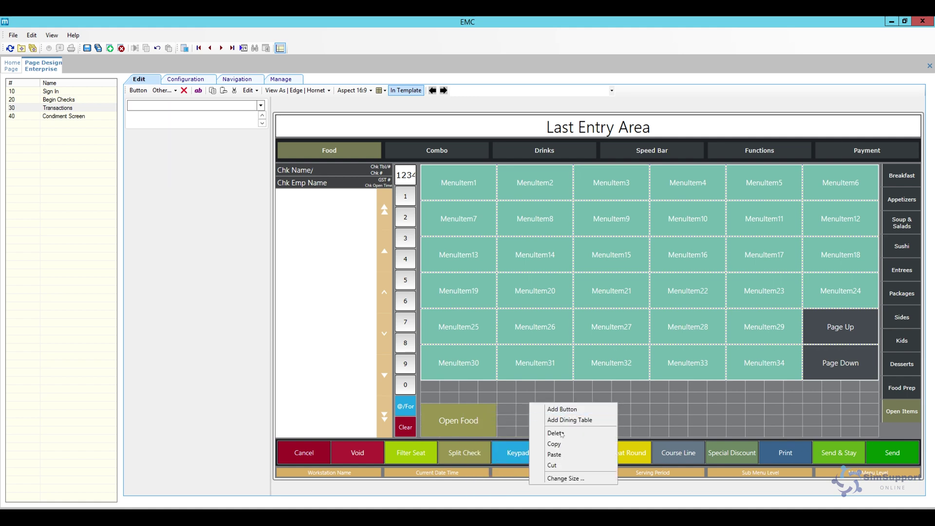
{"action": "left_click", "coordinate": [565, 454]}
{"action": "left_click_drag", "start_coordinate": [583, 424], "coordinate": [527, 424]}
Change the copy to menu item 102 Open Liquor, relabel it, and style it Lime.
{"action": "left_click", "coordinate": [249, 211]}
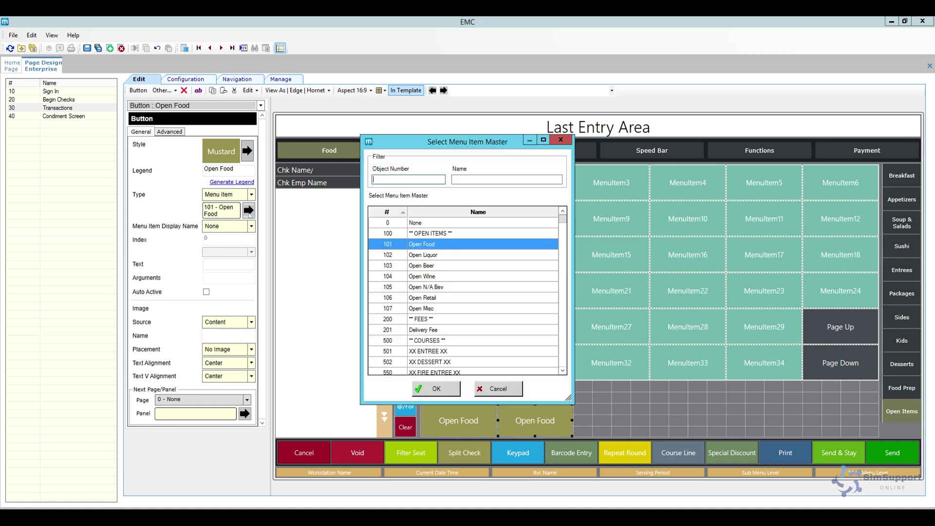
{"action": "left_click", "coordinate": [428, 256]}
{"action": "left_click", "coordinate": [435, 390]}
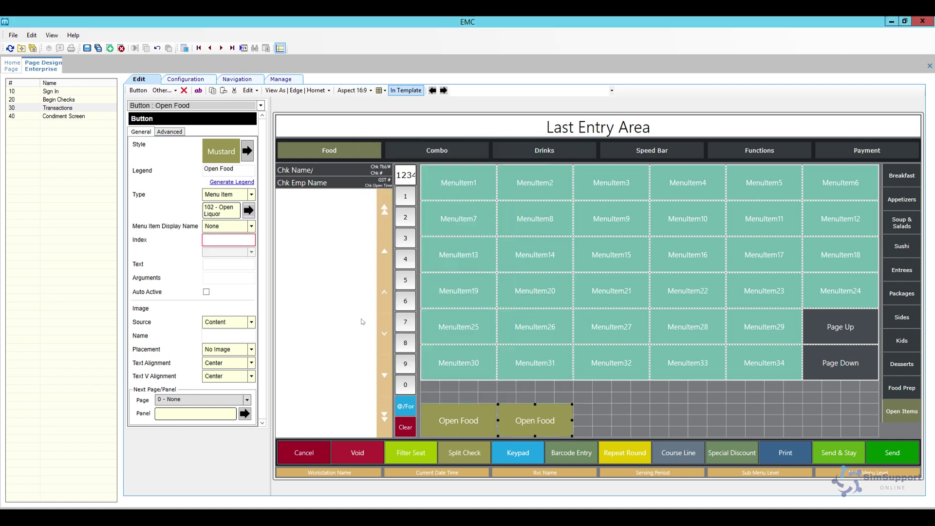
{"action": "left_click", "coordinate": [244, 182]}
{"action": "left_click", "coordinate": [248, 151]}
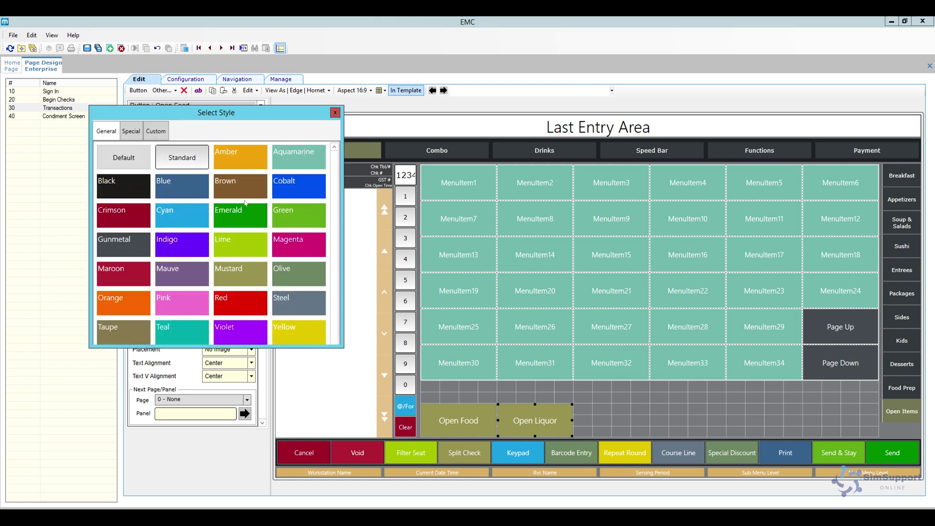
{"action": "left_click", "coordinate": [240, 244]}
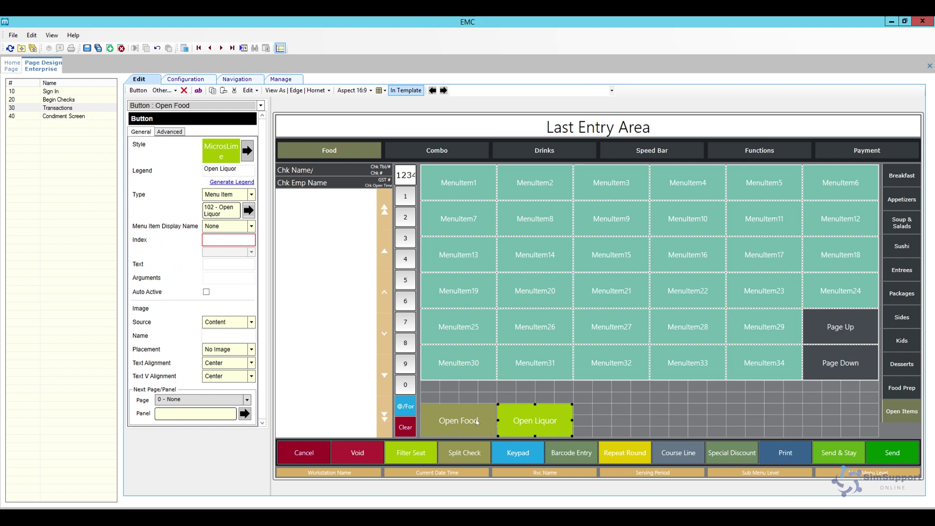
{"action": "left_click_drag", "start_coordinate": [577, 440], "coordinate": [554, 424]}
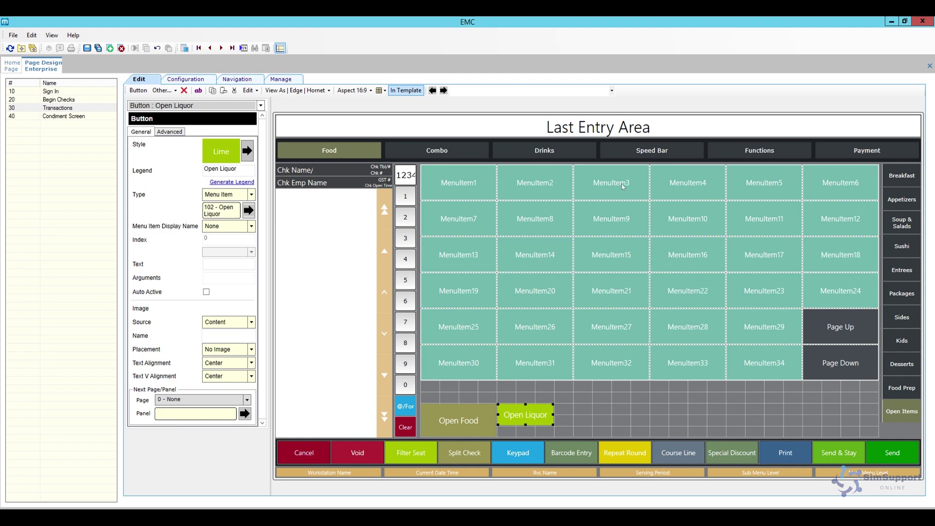
Review the menu item grid's SLU Styles and save the Transactions page.
{"action": "left_click", "coordinate": [569, 288]}
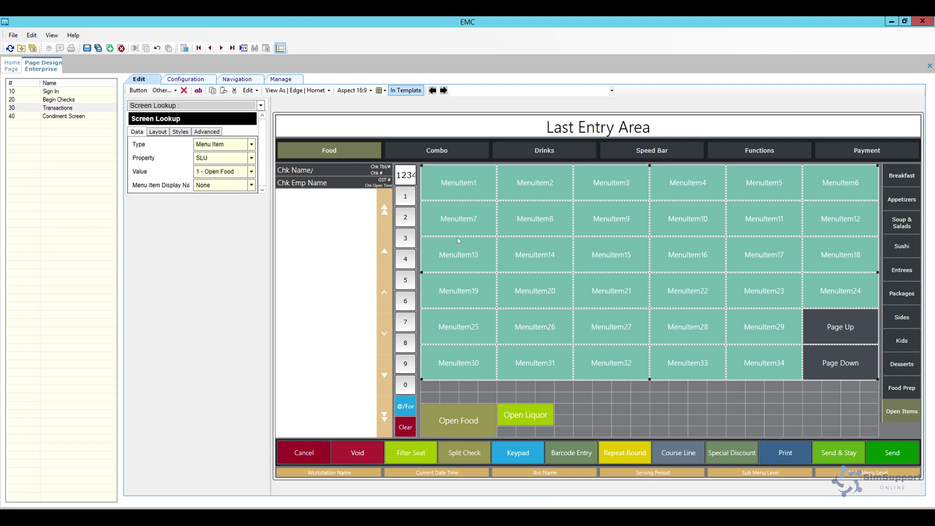
{"action": "left_click", "coordinate": [188, 132]}
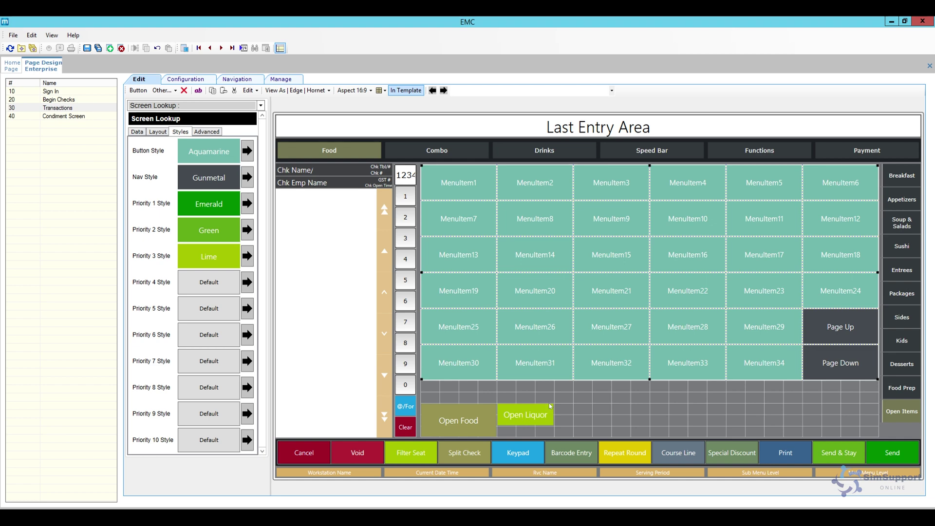
{"action": "left_click", "coordinate": [87, 48]}
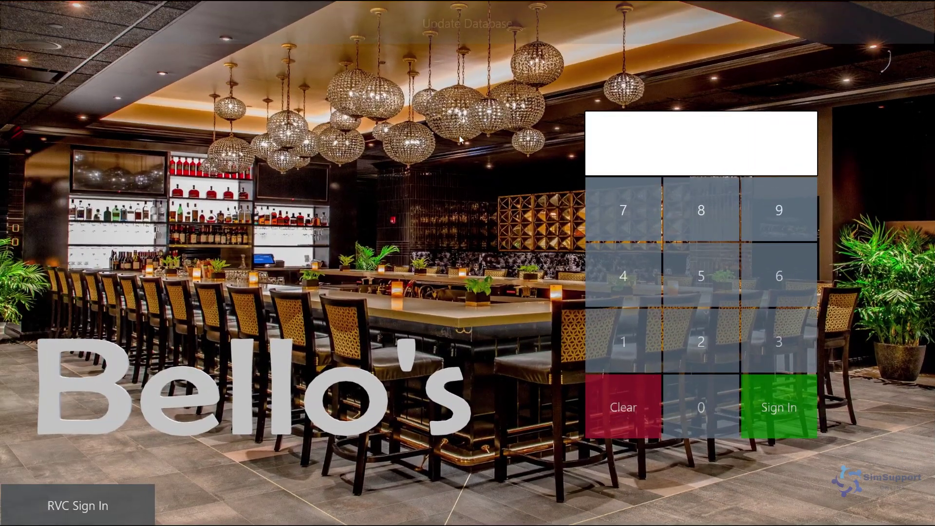
Sign in, begin a fast transaction, and show the Open Items tab.
{"action": "left_click", "coordinate": [597, 353]}
{"action": "left_click", "coordinate": [760, 405]}
{"action": "left_click", "coordinate": [349, 86]}
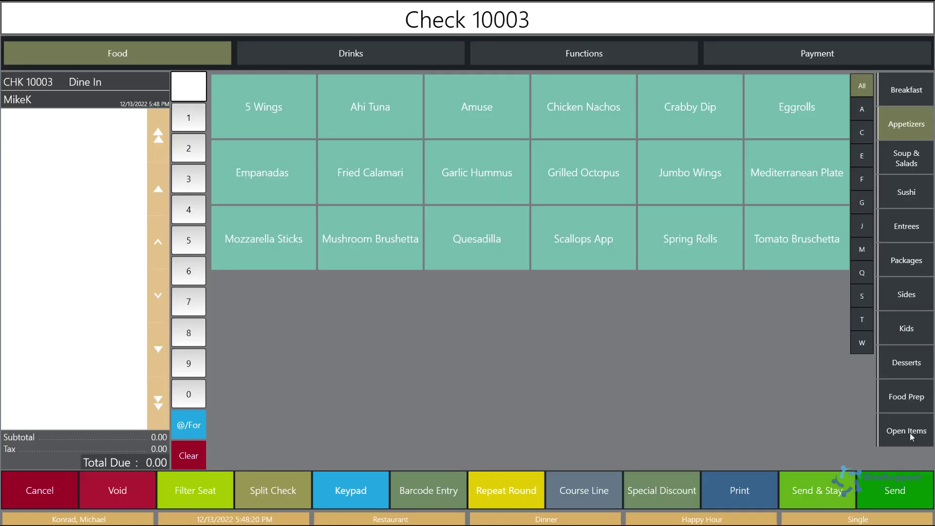
{"action": "left_click", "coordinate": [906, 431]}
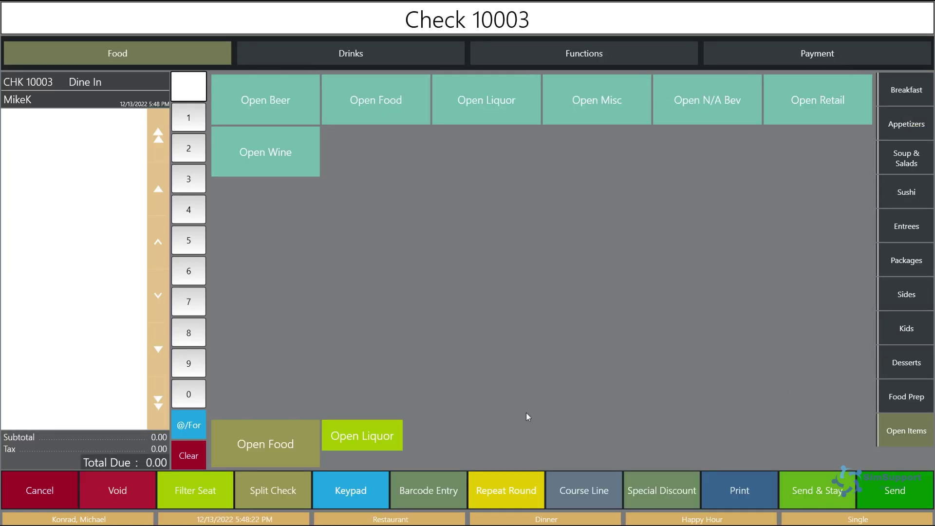
Ring in Open Food for 10.00 with reference TEST.
{"action": "left_click", "coordinate": [253, 439]}
{"action": "left_click", "coordinate": [414, 292]}
{"action": "left_click", "coordinate": [414, 327]}
{"action": "left_click", "coordinate": [444, 326]}
{"action": "left_click", "coordinate": [414, 328]}
{"action": "left_click", "coordinate": [413, 328]}
{"action": "left_click", "coordinate": [436, 366]}
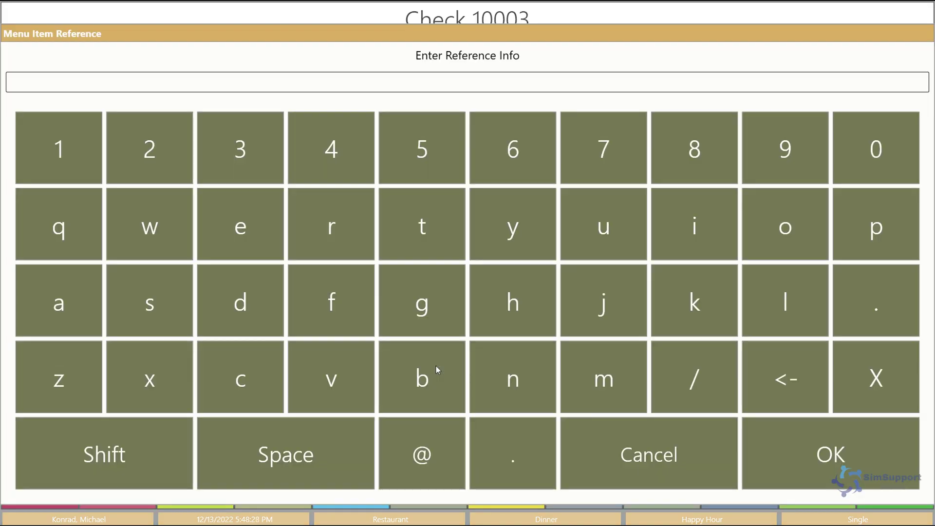
{"action": "left_click", "coordinate": [423, 234]}
{"action": "left_click", "coordinate": [247, 233]}
{"action": "left_click", "coordinate": [156, 303]}
{"action": "left_click", "coordinate": [423, 256]}
{"action": "left_click", "coordinate": [803, 456]}
Ring in Open Liquor for 12.00 with reference TEST2.
{"action": "left_click", "coordinate": [387, 433]}
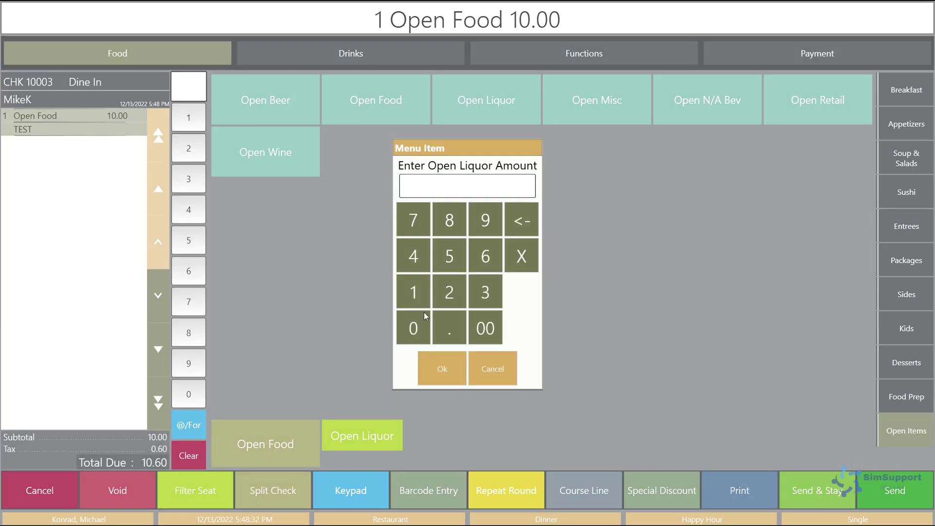
{"action": "left_click", "coordinate": [423, 295]}
{"action": "left_click", "coordinate": [449, 292]}
{"action": "left_click", "coordinate": [442, 326]}
{"action": "left_click", "coordinate": [412, 328]}
{"action": "left_click", "coordinate": [412, 328]}
{"action": "left_click", "coordinate": [443, 366]}
{"action": "left_click", "coordinate": [414, 235]}
{"action": "left_click", "coordinate": [240, 226]}
{"action": "left_click", "coordinate": [182, 298]}
{"action": "left_click", "coordinate": [401, 255]}
{"action": "left_click", "coordinate": [188, 174]}
{"action": "left_click", "coordinate": [817, 481]}
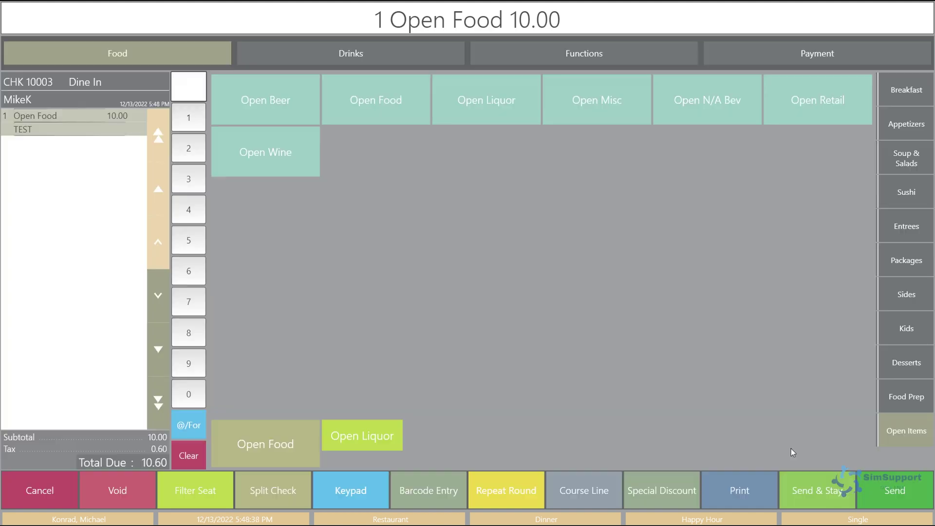